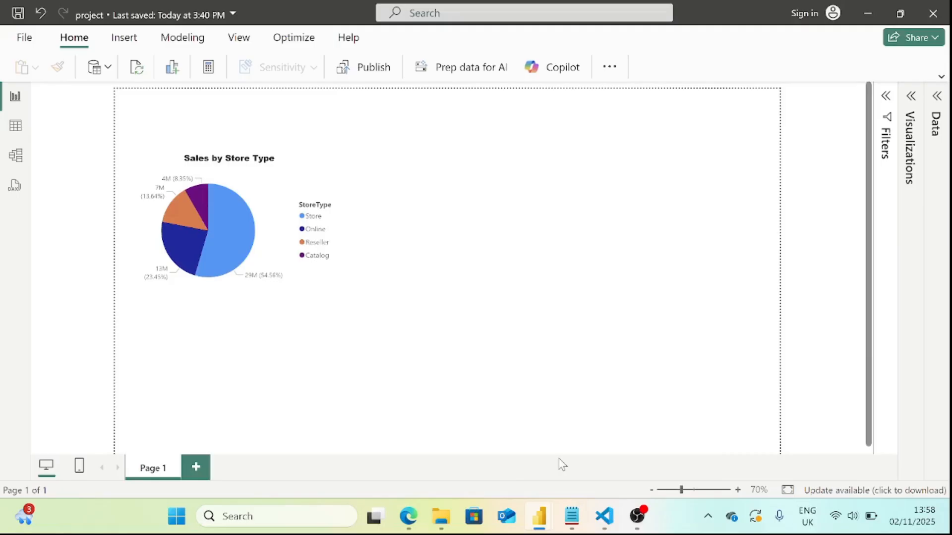
Open the accounts table's query for editing from the report's data model.
{"action": "left_click", "coordinate": [936, 114]}
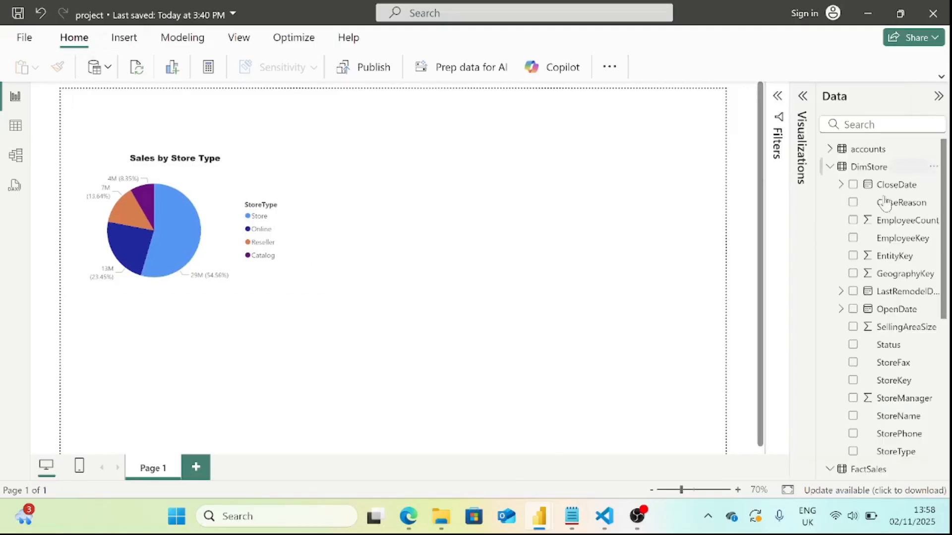
{"action": "mouse_move", "coordinate": [834, 171]}
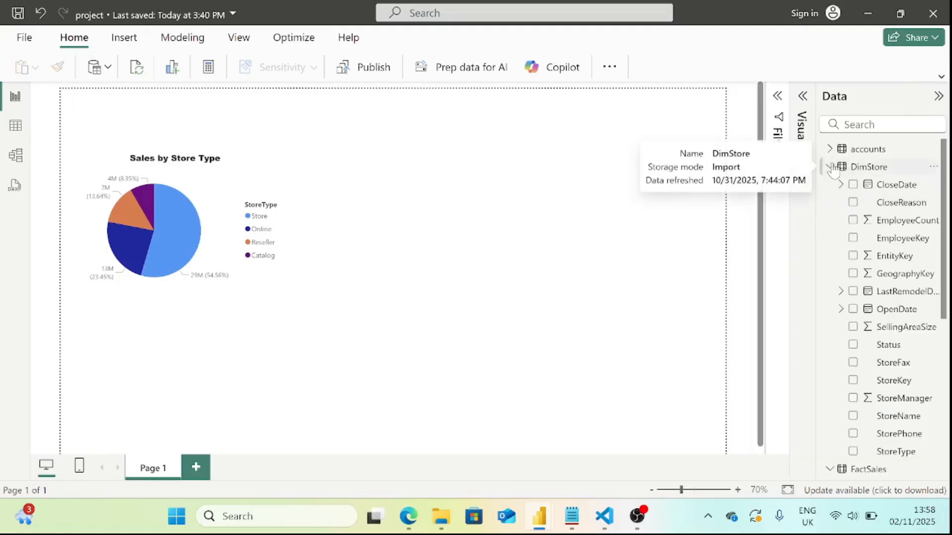
{"action": "left_click", "coordinate": [830, 167]}
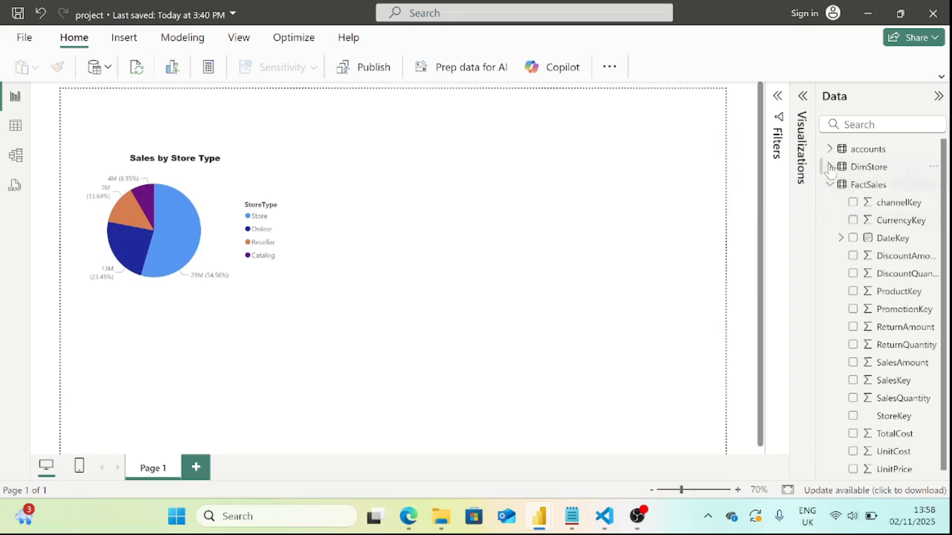
{"action": "left_click", "coordinate": [829, 148]}
{"action": "left_click", "coordinate": [934, 148]}
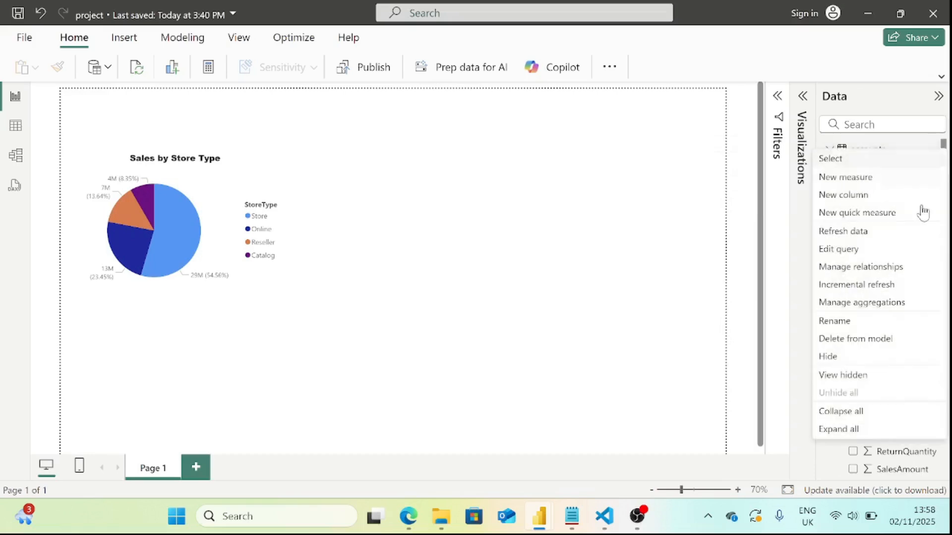
{"action": "left_click", "coordinate": [868, 250]}
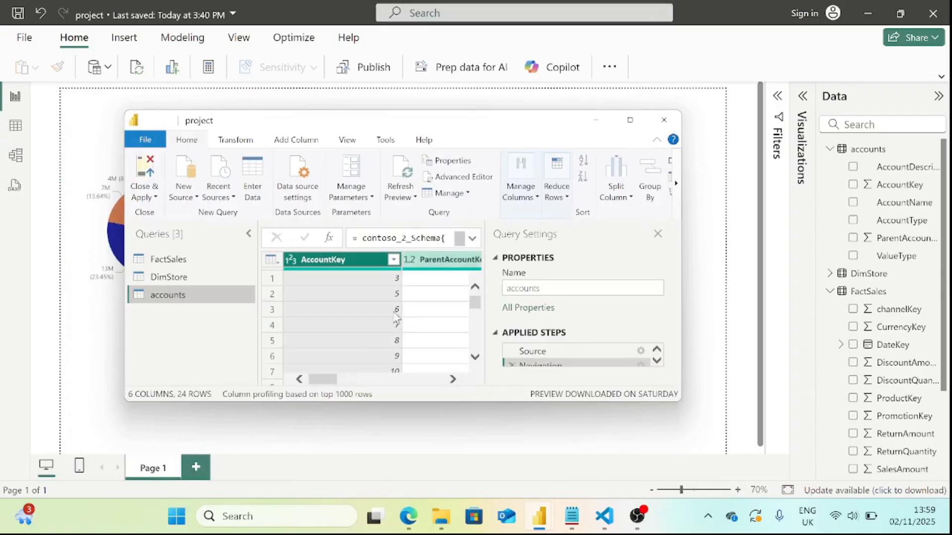
Maximize the query editor and examine the accounts query's Source step, including its data source formula.
{"action": "left_click", "coordinate": [630, 120]}
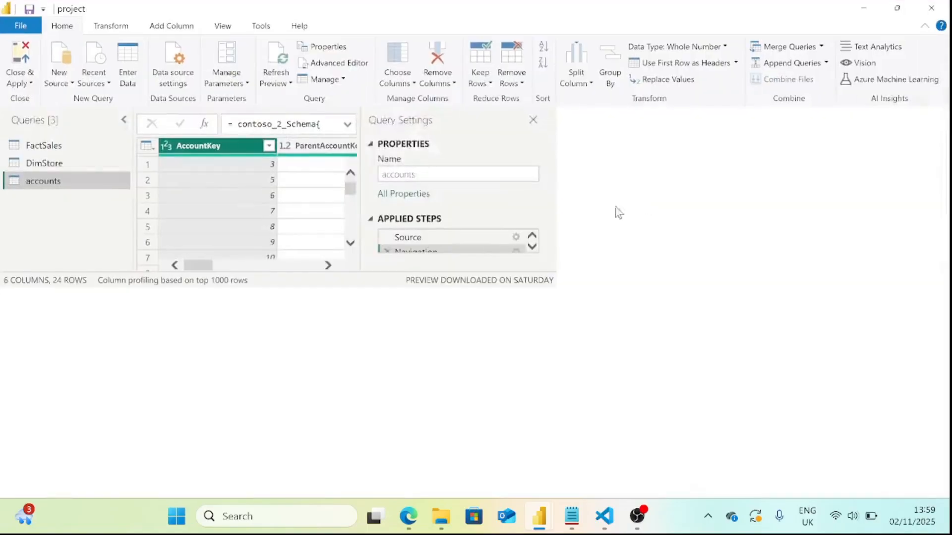
{"action": "left_click", "coordinate": [814, 242]}
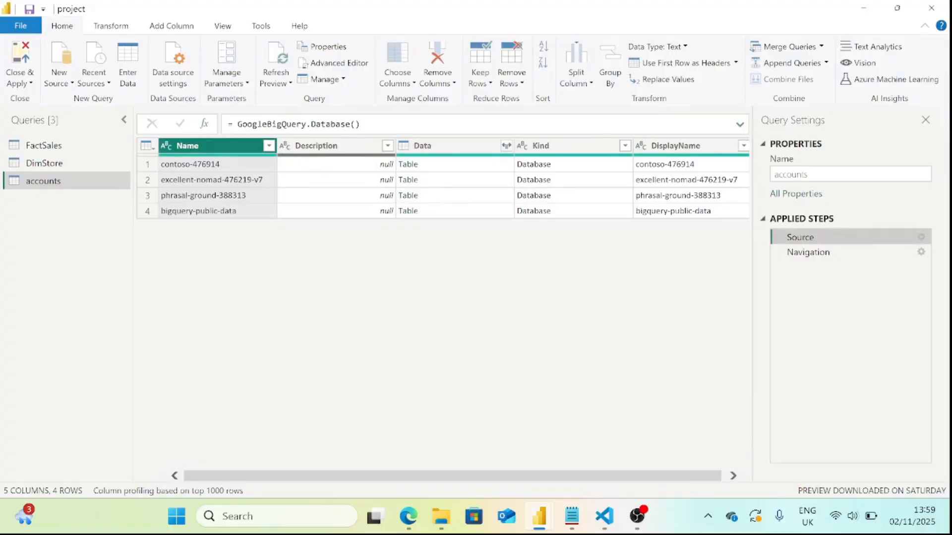
{"action": "double_click", "coordinate": [272, 124]}
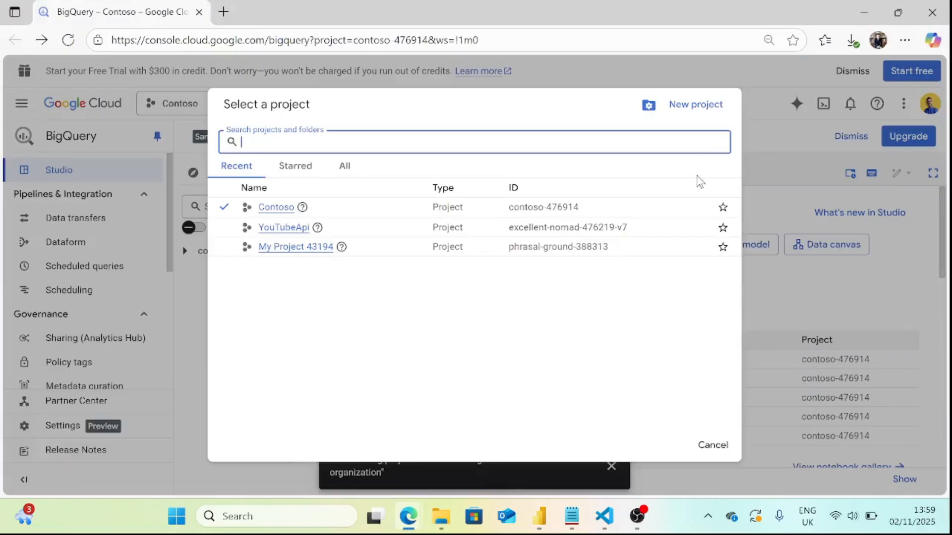
Dismiss the project picker in the browser's BigQuery console and search the web for "big query sandbox".
{"action": "left_click", "coordinate": [712, 444]}
{"action": "left_click", "coordinate": [129, 40]}
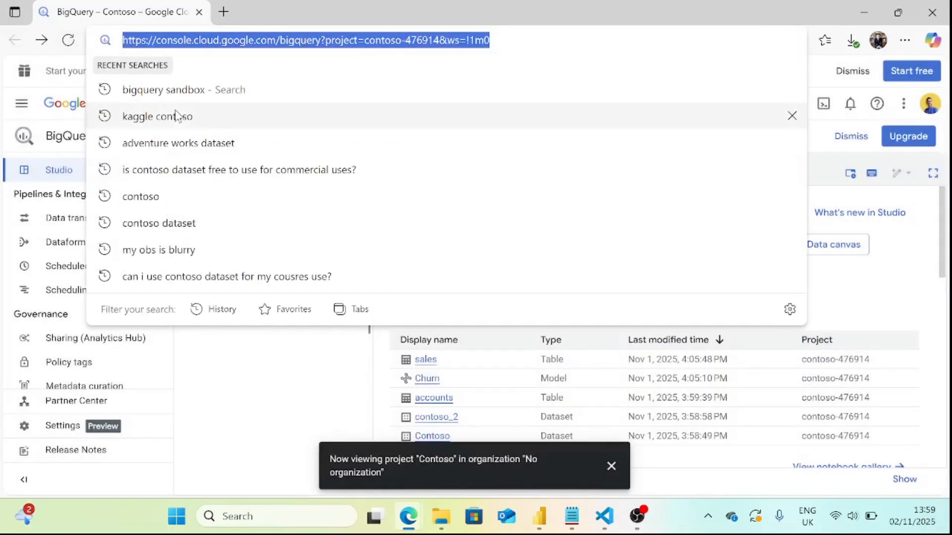
{"action": "type", "text": "big query "}
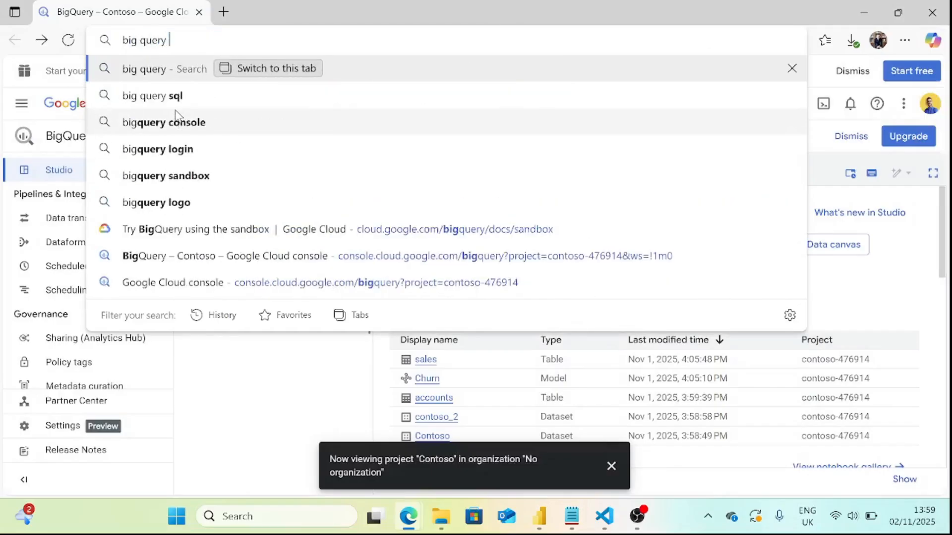
{"action": "type", "text": "sandbox"}
{"action": "key", "text": "Return"}
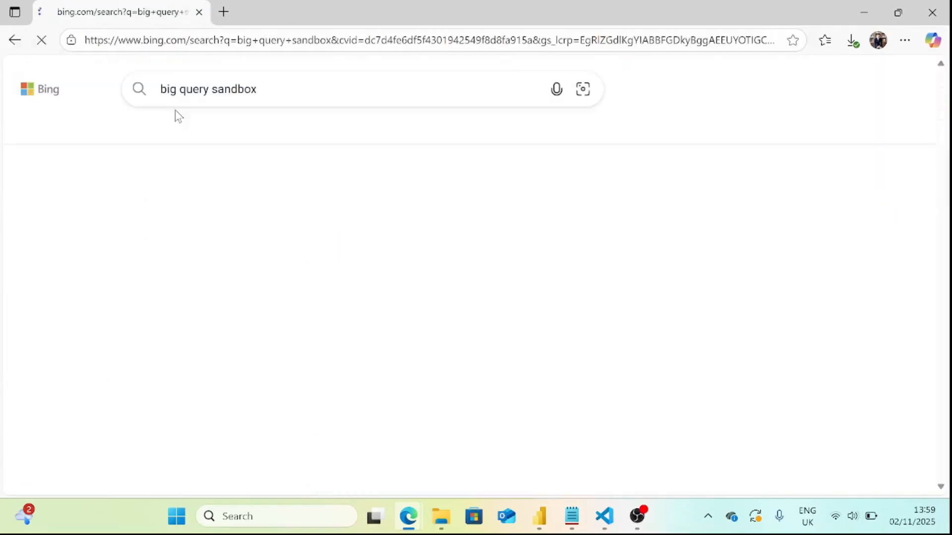
Open the BigQuery console through Google Cloud's sandbox guide and close the guide and search results pages.
{"action": "scroll", "coordinate": [106, 250], "scroll_direction": "down", "scroll_amount": 8}
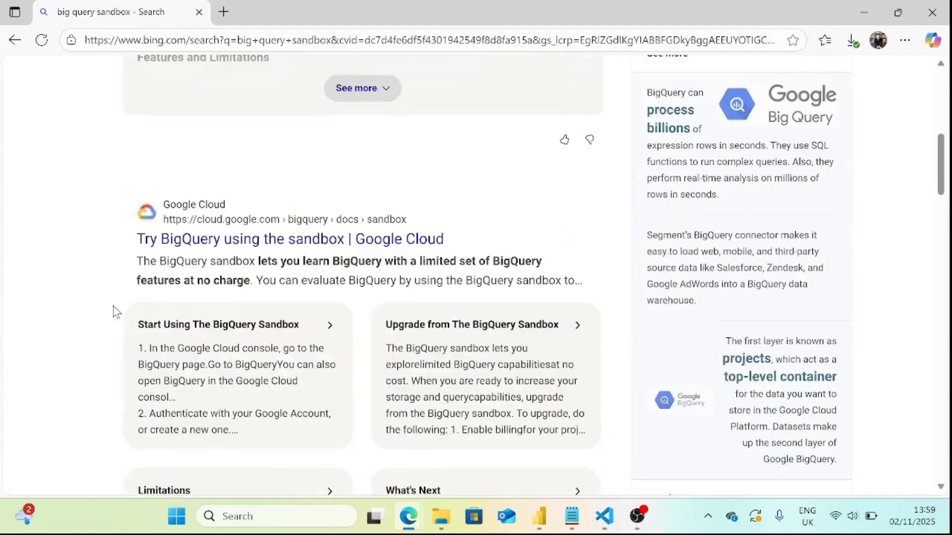
{"action": "left_click", "coordinate": [241, 247]}
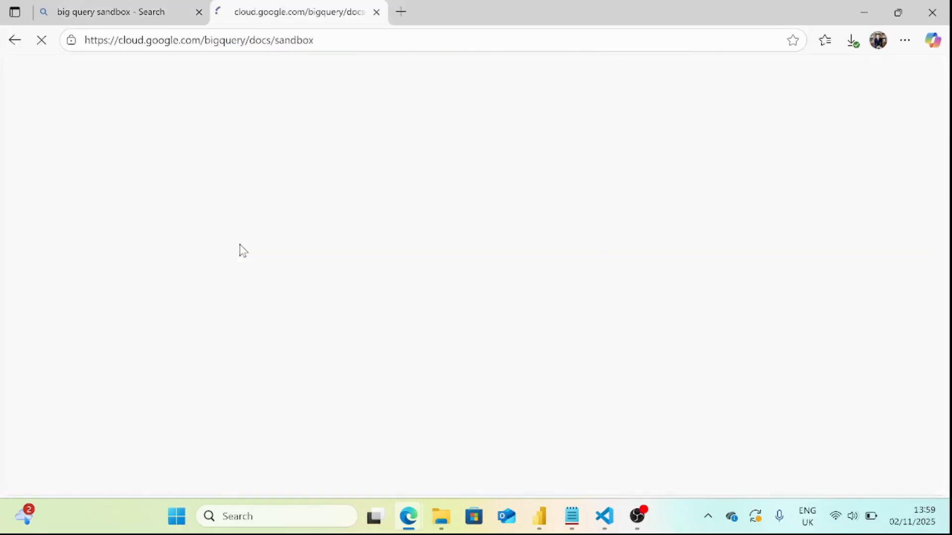
{"action": "scroll", "coordinate": [387, 251], "scroll_direction": "down", "scroll_amount": 8}
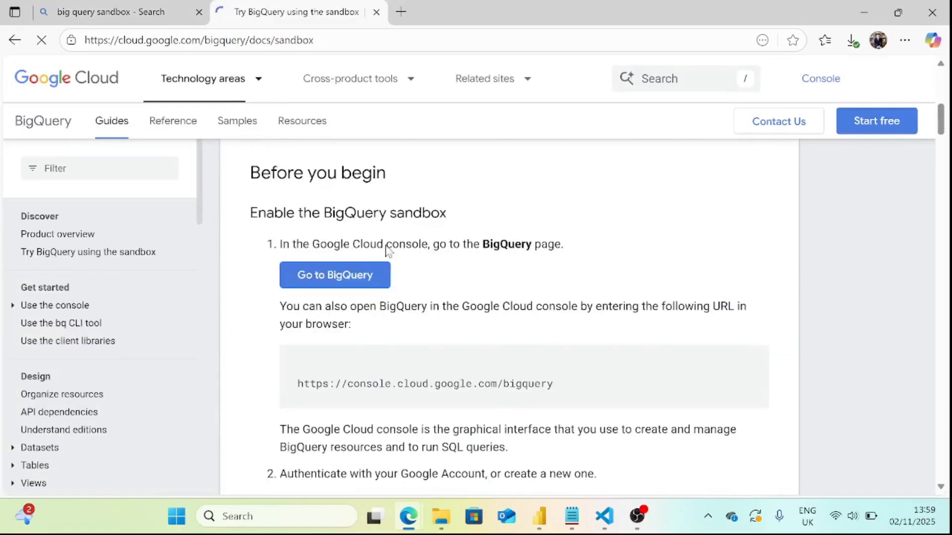
{"action": "left_click", "coordinate": [347, 429]}
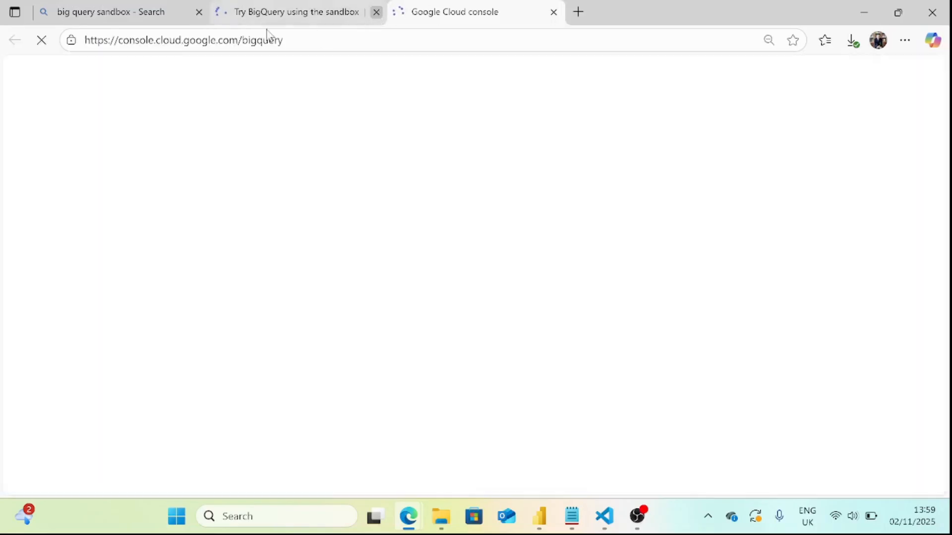
{"action": "left_click", "coordinate": [376, 12]}
{"action": "left_click", "coordinate": [199, 12]}
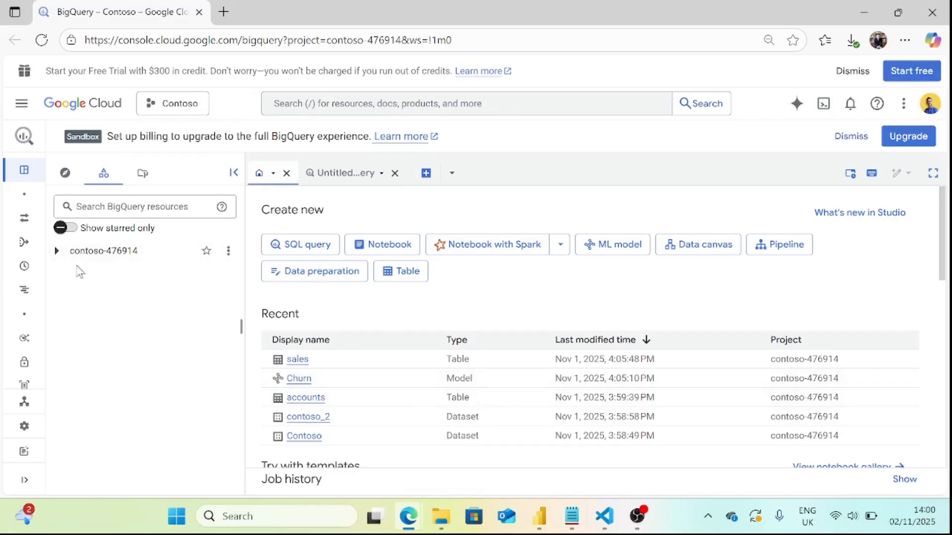
Create a new Google Cloud project named ibritics with no organization.
{"action": "left_click", "coordinate": [185, 110]}
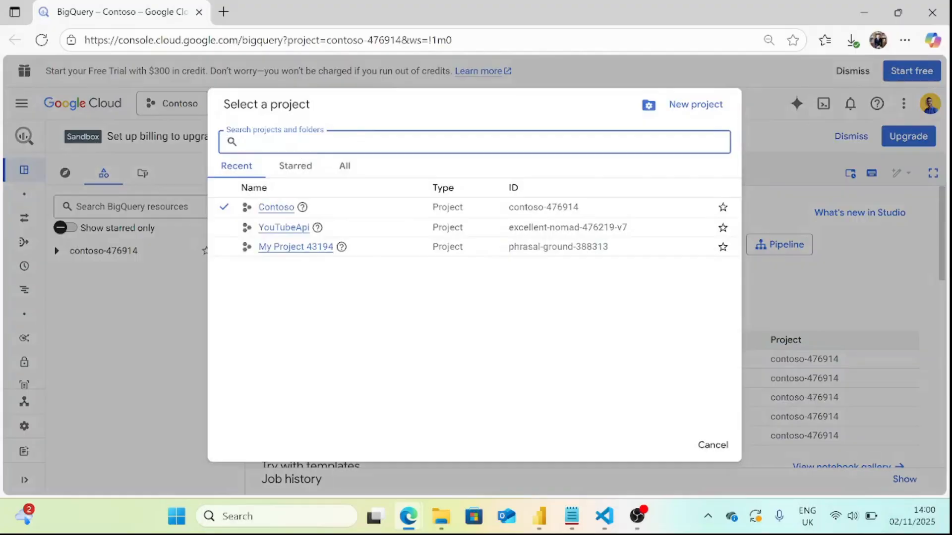
{"action": "left_click", "coordinate": [692, 104]}
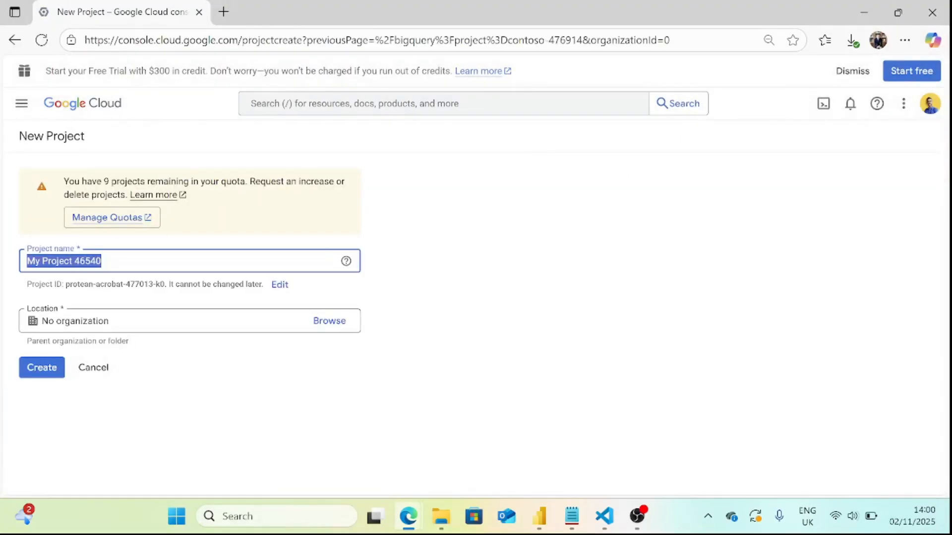
{"action": "type", "text": "ibritics"}
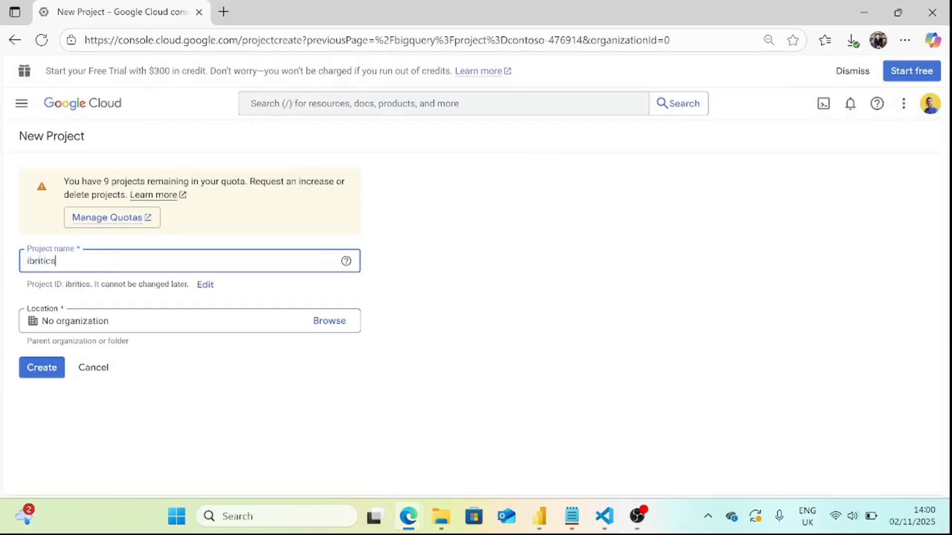
{"action": "left_click", "coordinate": [47, 368]}
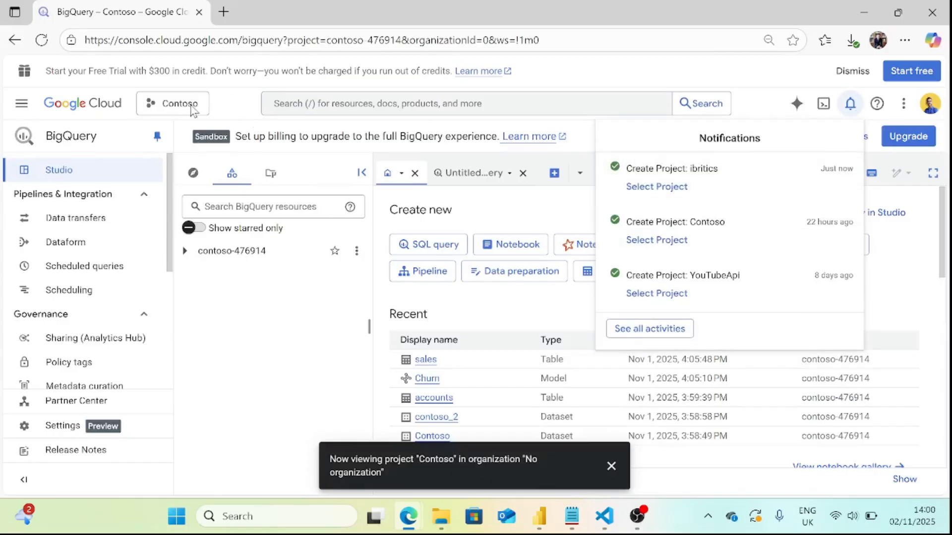
Switch to the ibritics project, close the notifications and expand the project's resources.
{"action": "left_click", "coordinate": [686, 195]}
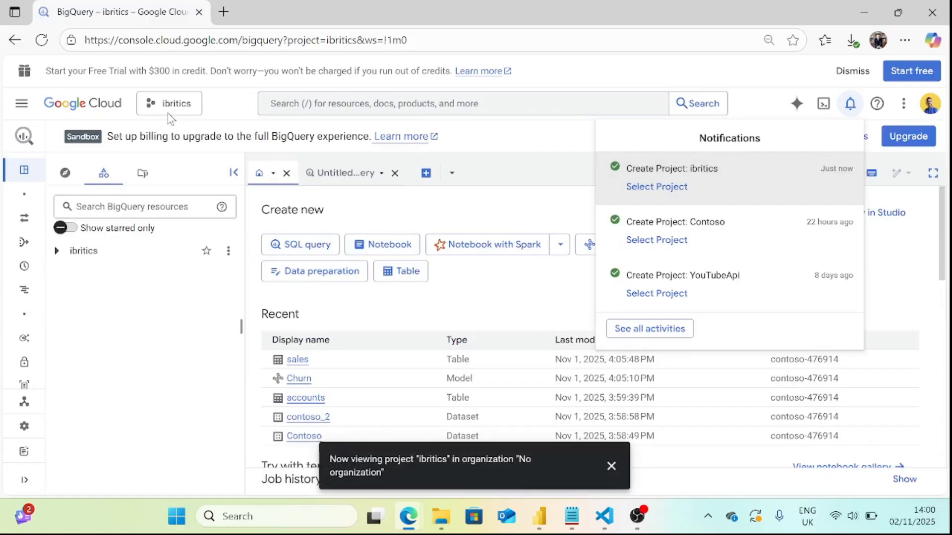
{"action": "left_click", "coordinate": [848, 115]}
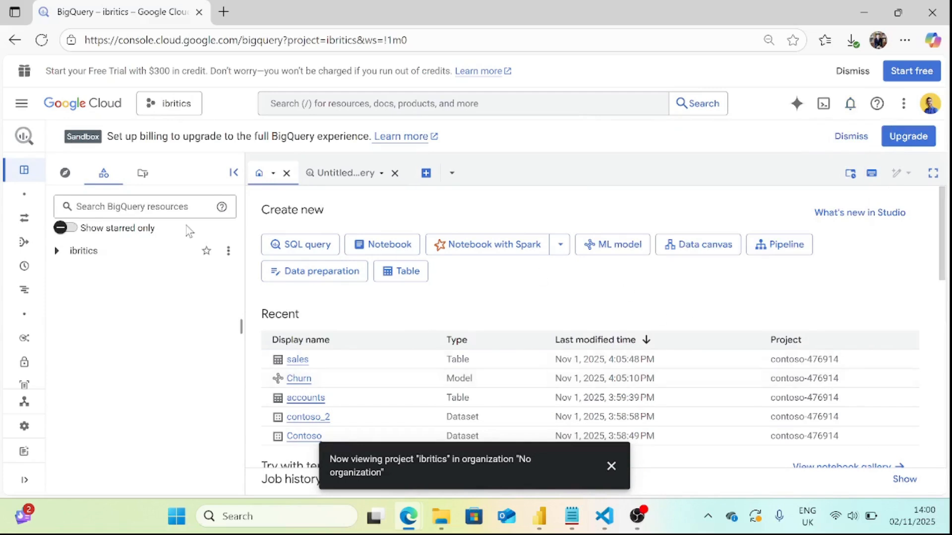
{"action": "left_click", "coordinate": [56, 251]}
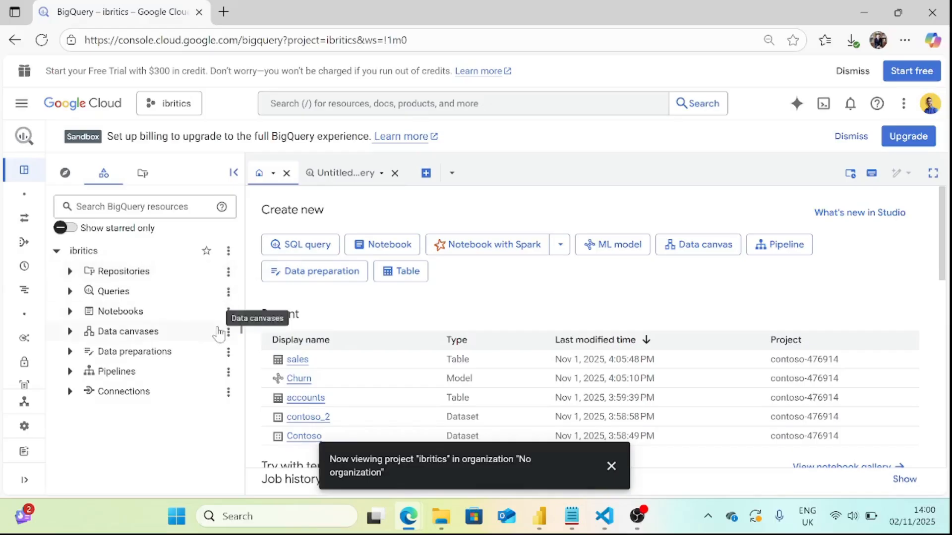
Start creating a dataset in the ibritics project, ready for its dataset ID.
{"action": "left_click", "coordinate": [228, 252]}
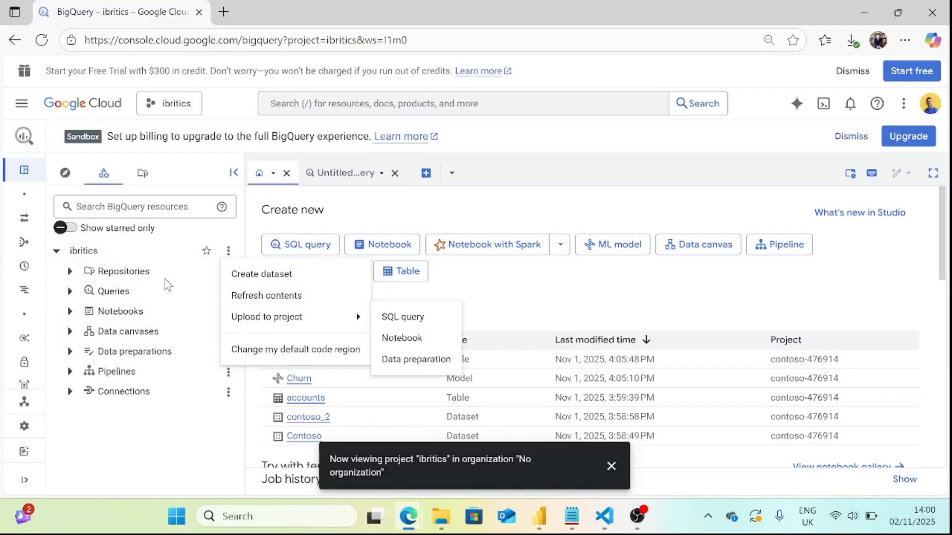
{"action": "left_click", "coordinate": [250, 277]}
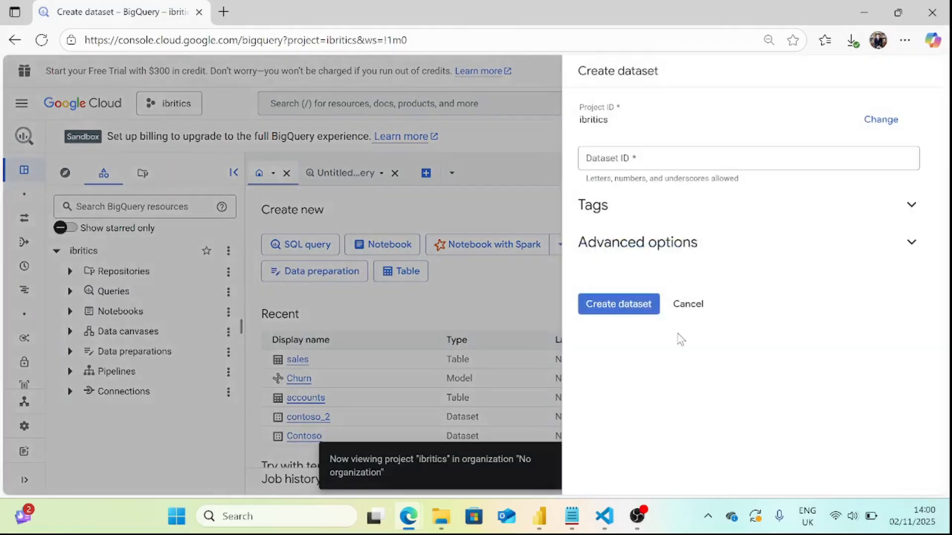
{"action": "left_click", "coordinate": [818, 160]}
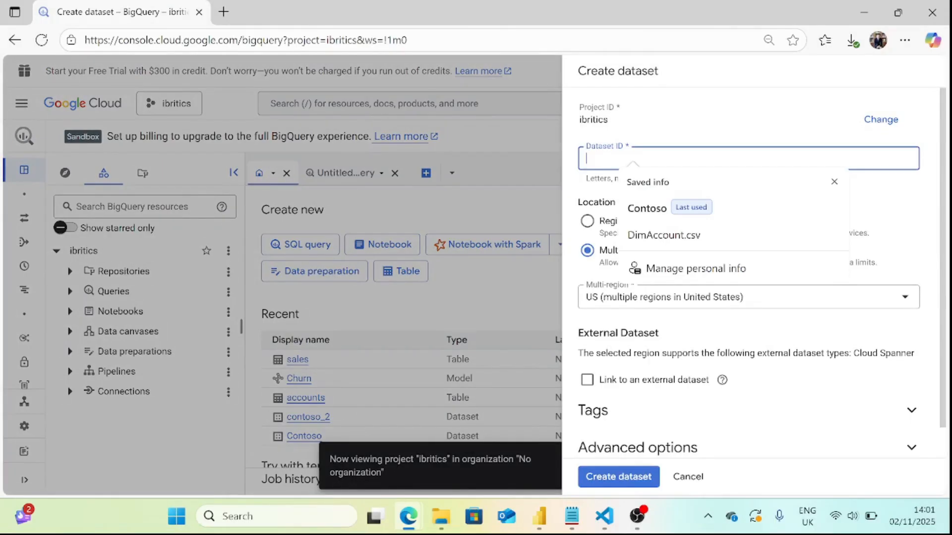
Enter manager_dim as the dataset ID.
{"action": "type", "text": "store"}
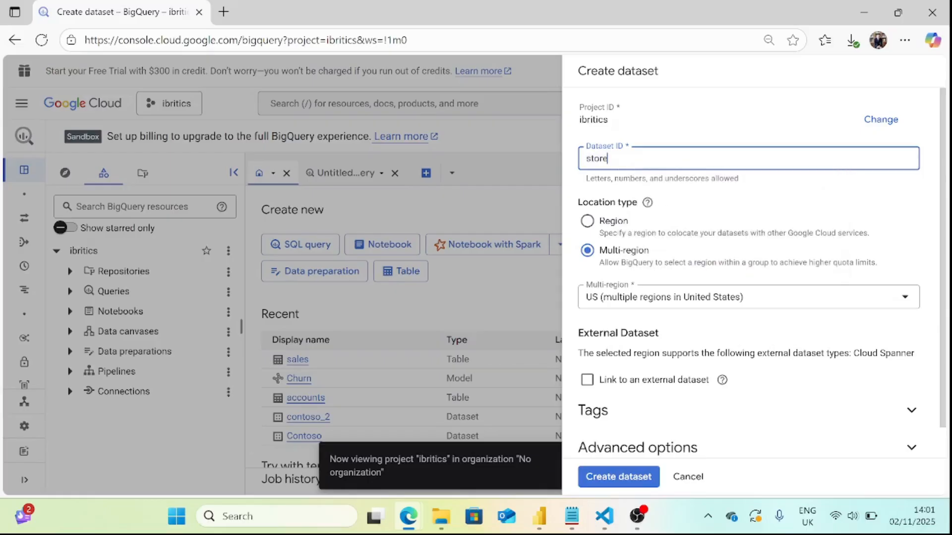
{"action": "key", "text": "BackSpace"}
{"action": "key", "text": "BackSpace"}
{"action": "key", "text": "BackSpace"}
{"action": "key", "text": "BackSpace"}
{"action": "type", "text": "manager"}
{"action": "type", "text": "men"}
{"action": "key", "text": "BackSpace"}
{"action": "key", "text": "BackSpace"}
{"action": "key", "text": "BackSpace"}
{"action": "type", "text": "_dim"}
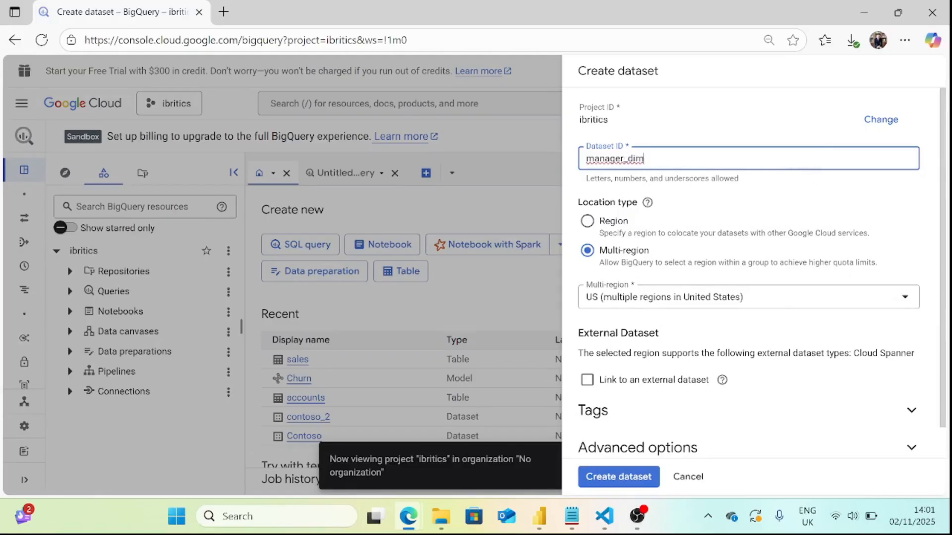
Replace the dataset ID with Contoso, using a capital C.
{"action": "left_click_drag", "start_coordinate": [645, 160], "coordinate": [578, 166]}
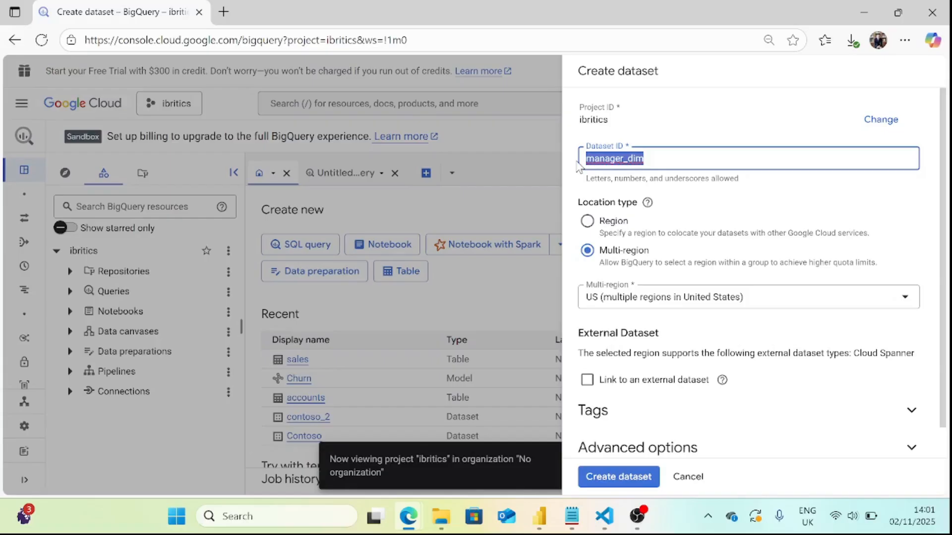
{"action": "type", "text": "contoso"}
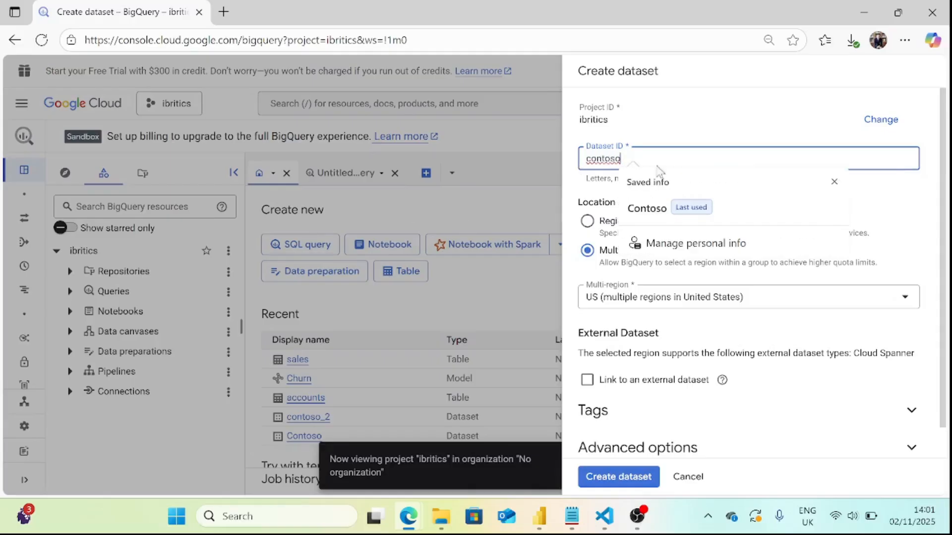
{"action": "double_click", "coordinate": [620, 158]}
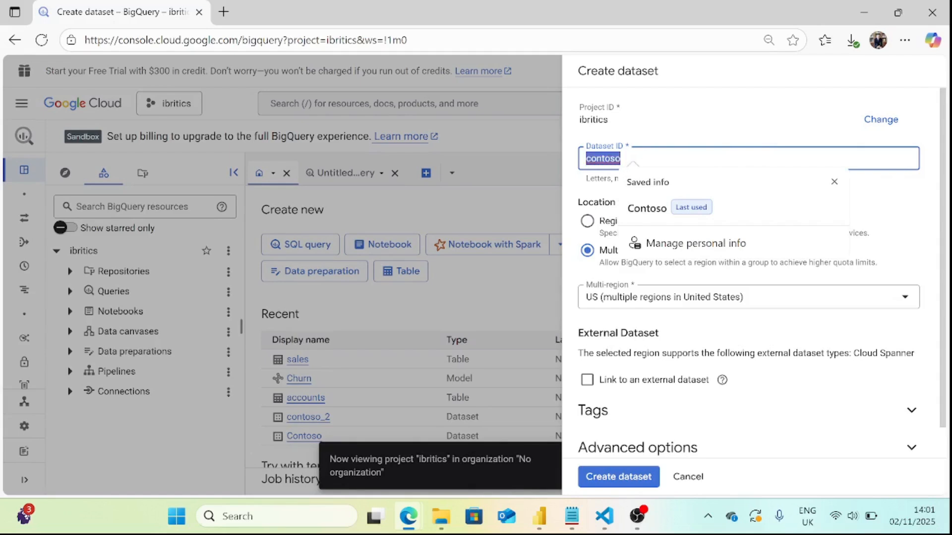
{"action": "left_click", "coordinate": [590, 158]}
{"action": "key", "text": "Delete"}
{"action": "type", "text": "C"}
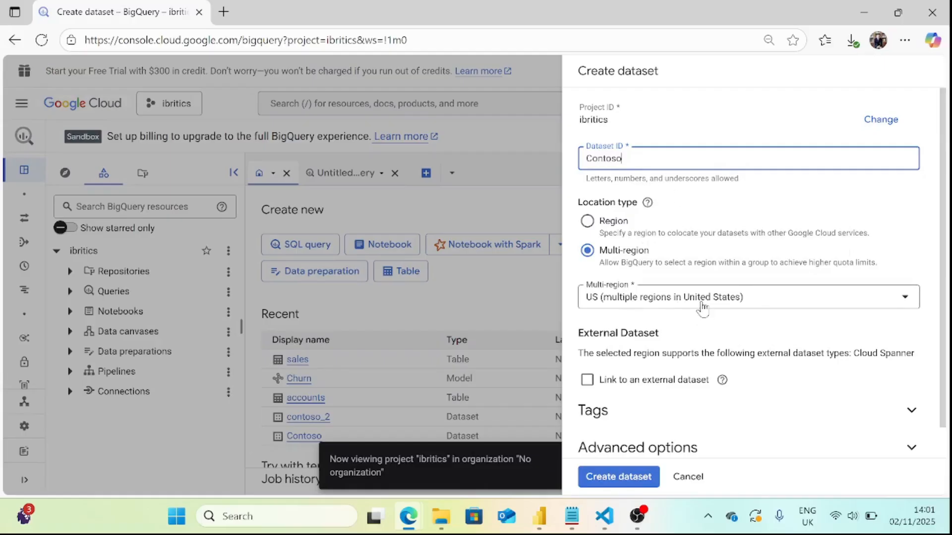
Look through the single-region locations offered for the dataset without choosing one.
{"action": "left_click", "coordinate": [615, 230]}
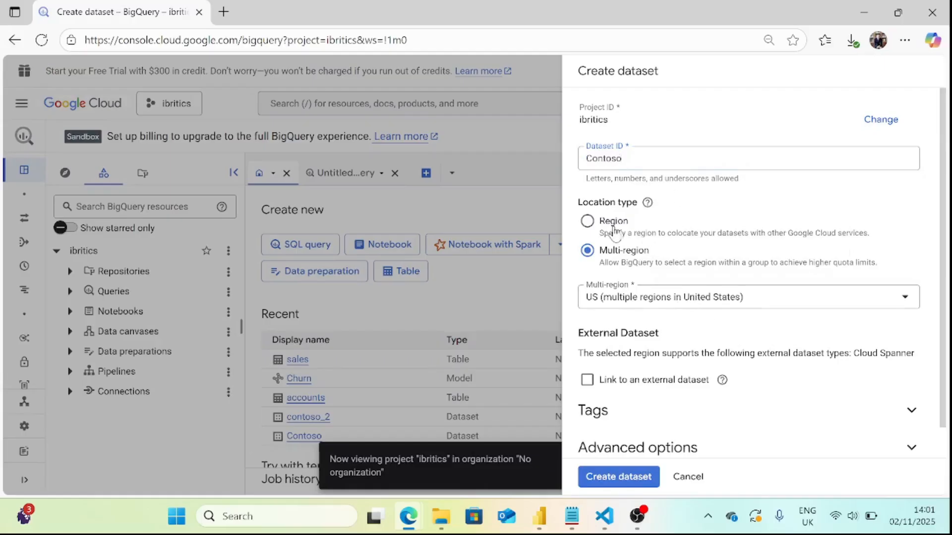
{"action": "left_click", "coordinate": [639, 304]}
{"action": "scroll", "coordinate": [714, 199], "scroll_direction": "down", "scroll_amount": 12}
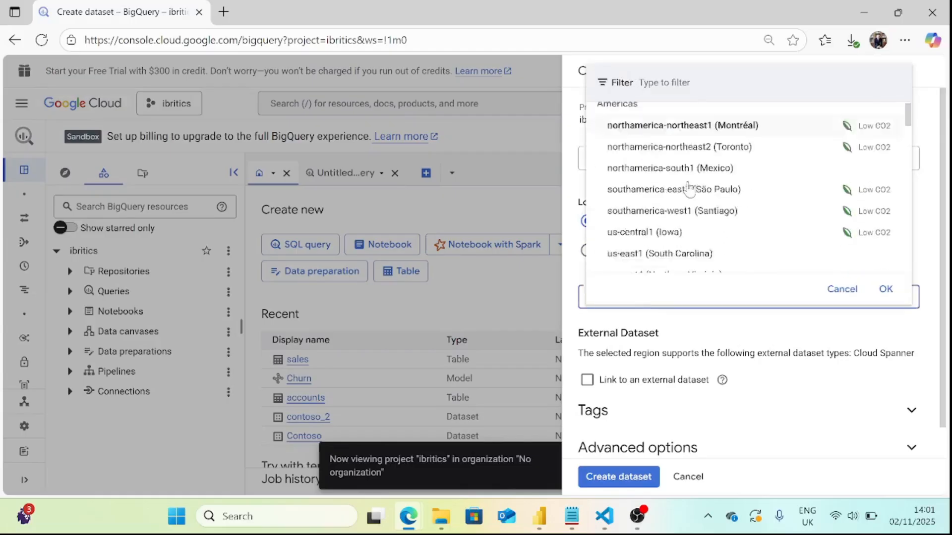
{"action": "scroll", "coordinate": [716, 197], "scroll_direction": "up", "scroll_amount": 5}
{"action": "scroll", "coordinate": [704, 218], "scroll_direction": "down", "scroll_amount": 5}
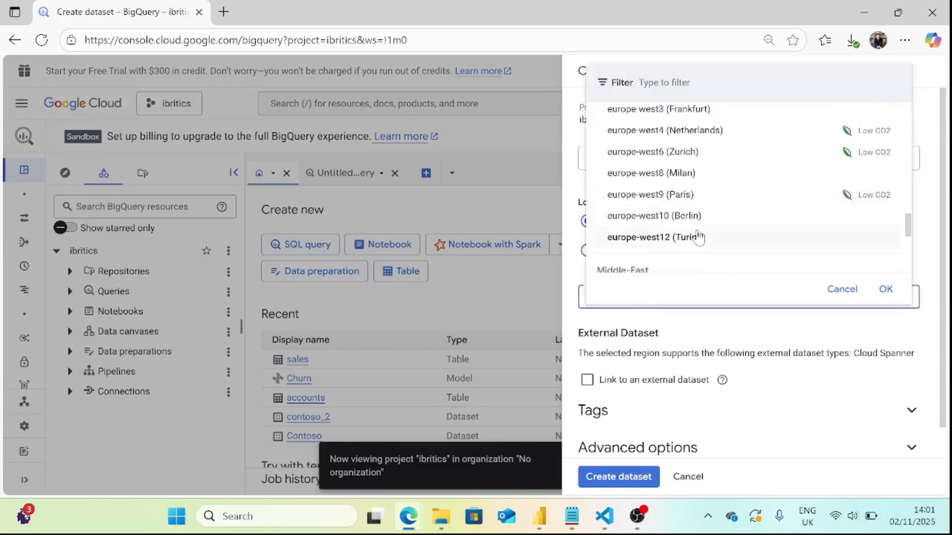
{"action": "scroll", "coordinate": [691, 238], "scroll_direction": "up", "scroll_amount": 1}
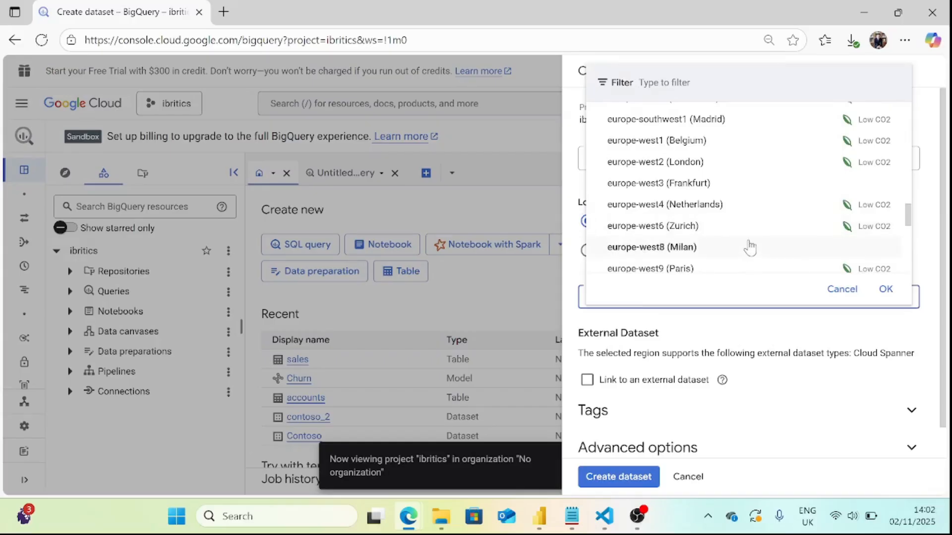
{"action": "scroll", "coordinate": [747, 246], "scroll_direction": "up", "scroll_amount": 4}
{"action": "left_click", "coordinate": [809, 339]}
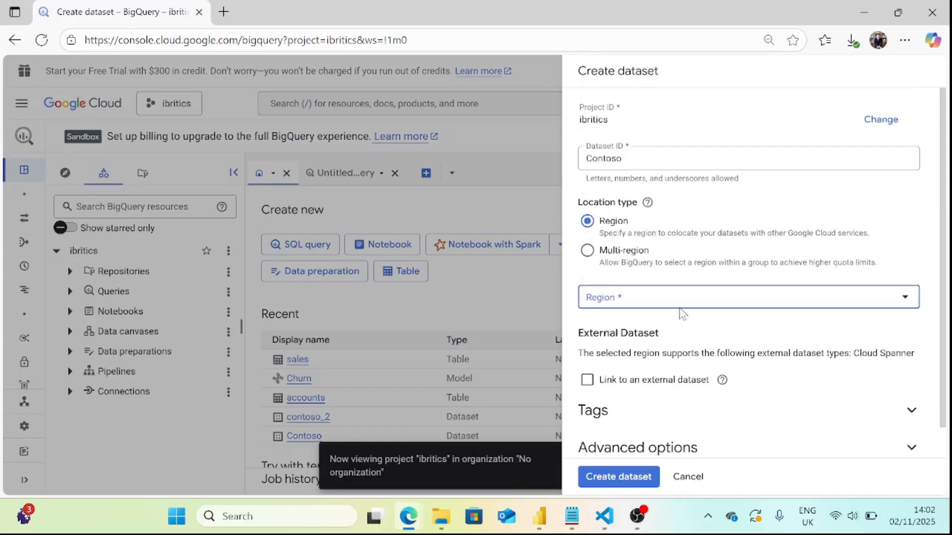
Set the dataset location to the EU multi-region and create the Contoso dataset.
{"action": "left_click", "coordinate": [642, 255]}
{"action": "left_click", "coordinate": [638, 304]}
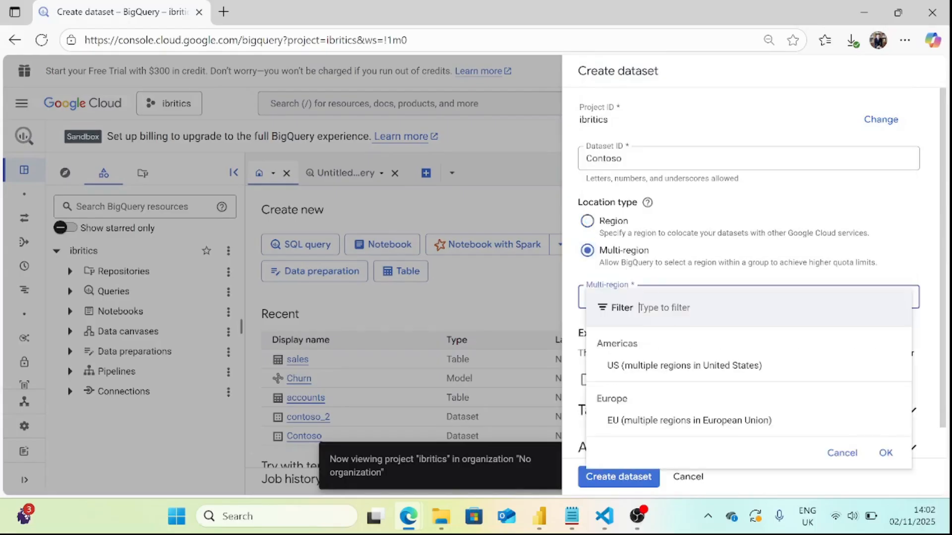
{"action": "left_click", "coordinate": [644, 421]}
{"action": "scroll", "coordinate": [729, 348], "scroll_direction": "down", "scroll_amount": 1}
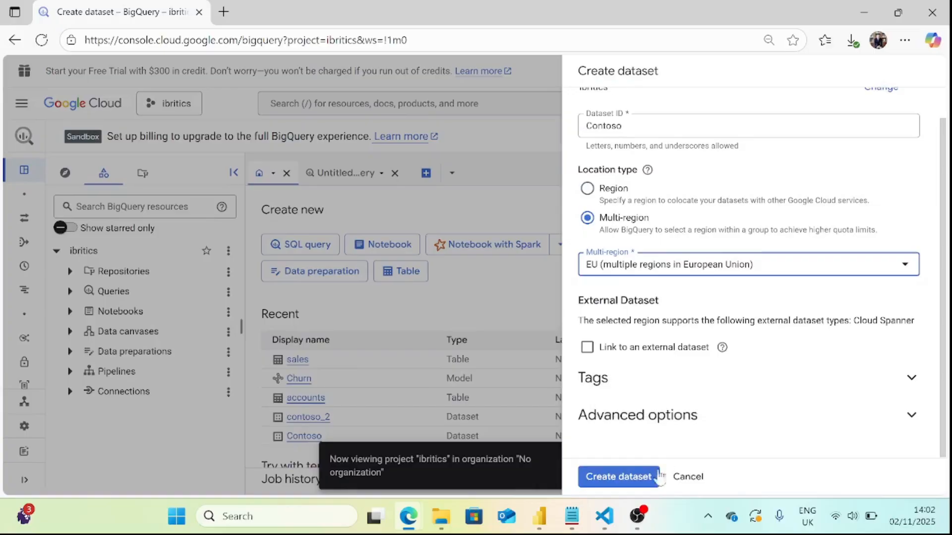
{"action": "left_click", "coordinate": [640, 477]}
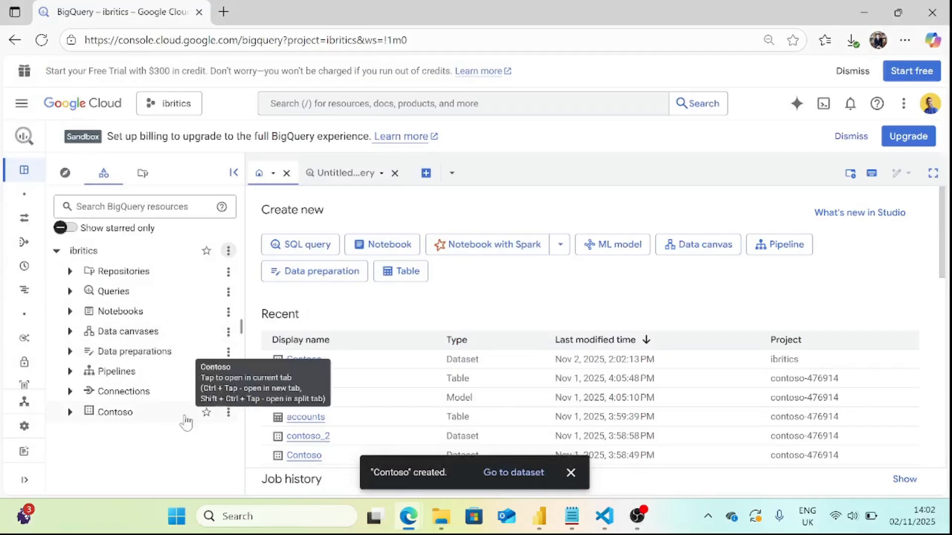
Start creating a table in the new Contoso dataset with Upload as its source.
{"action": "left_click", "coordinate": [70, 413]}
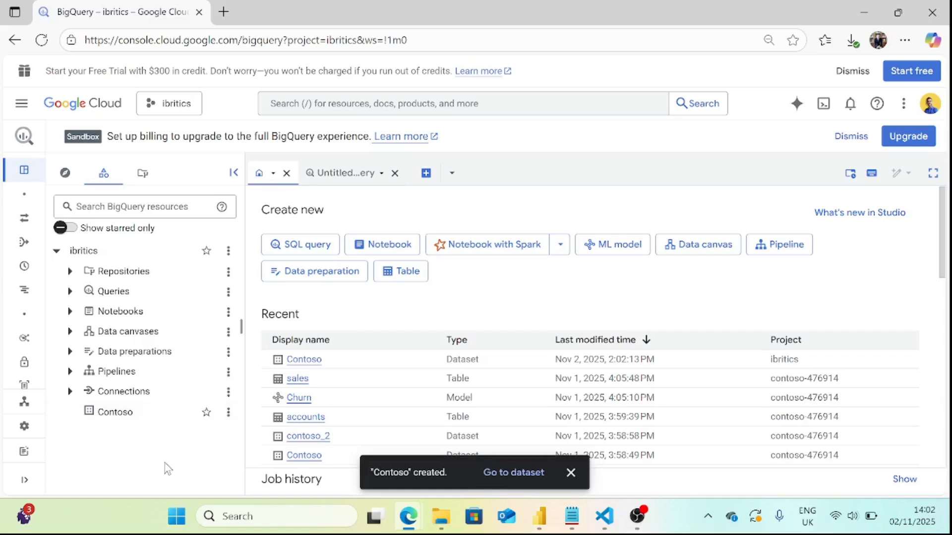
{"action": "left_click", "coordinate": [228, 412]}
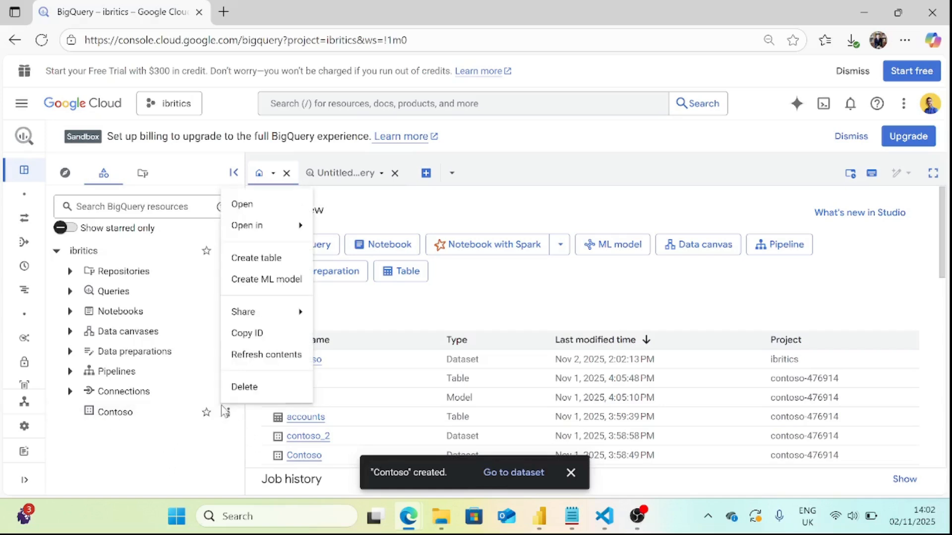
{"action": "left_click", "coordinate": [228, 417]}
{"action": "left_click", "coordinate": [228, 414]}
{"action": "left_click", "coordinate": [265, 260]}
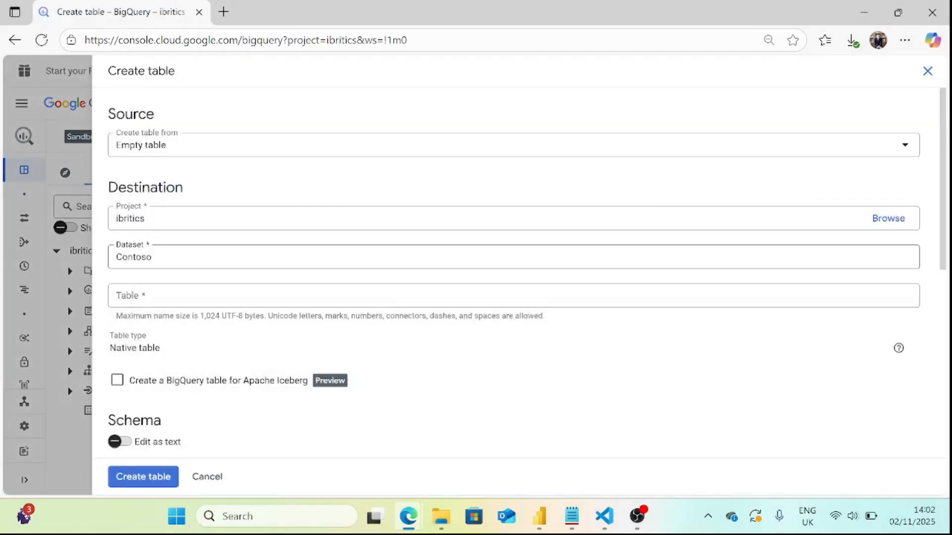
{"action": "left_click", "coordinate": [214, 153]}
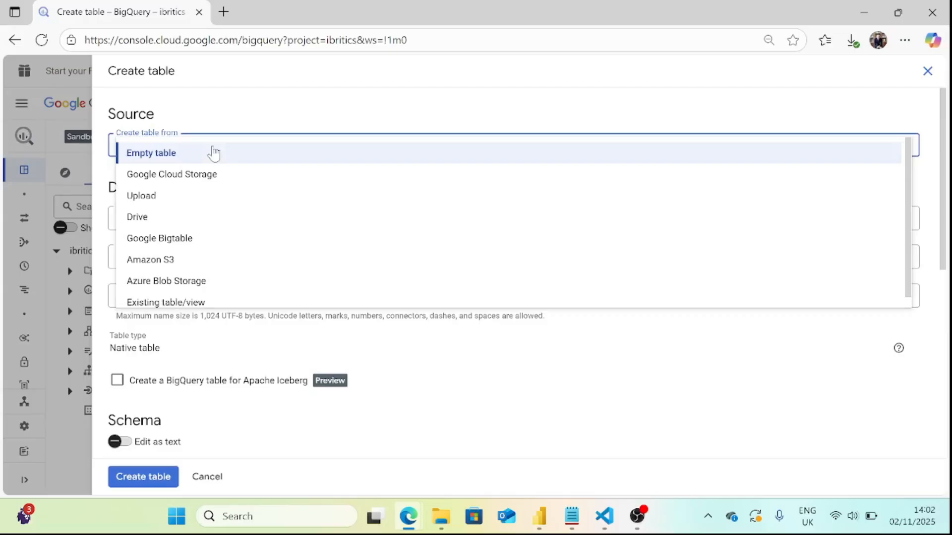
{"action": "left_click", "coordinate": [203, 200]}
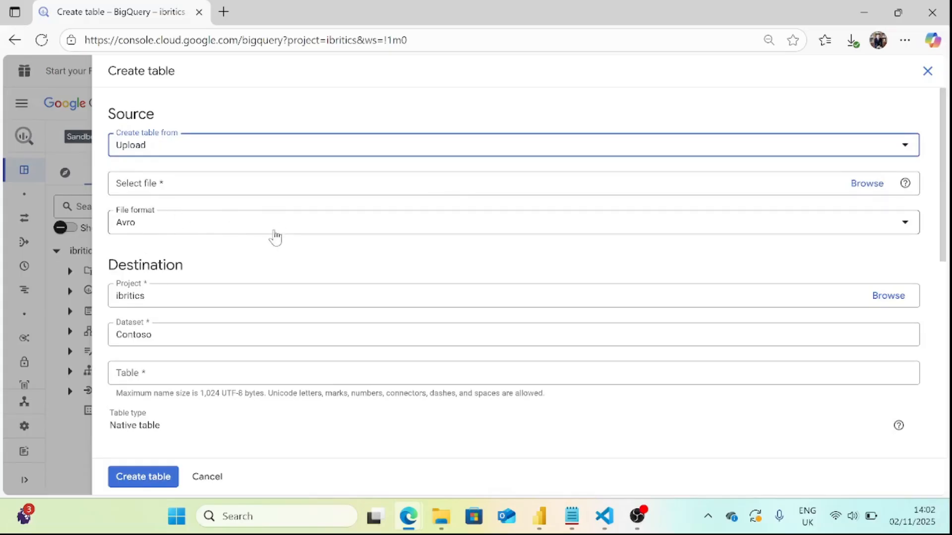
Choose DimCustomer from the data model folder as the file to upload.
{"action": "left_click", "coordinate": [328, 197]}
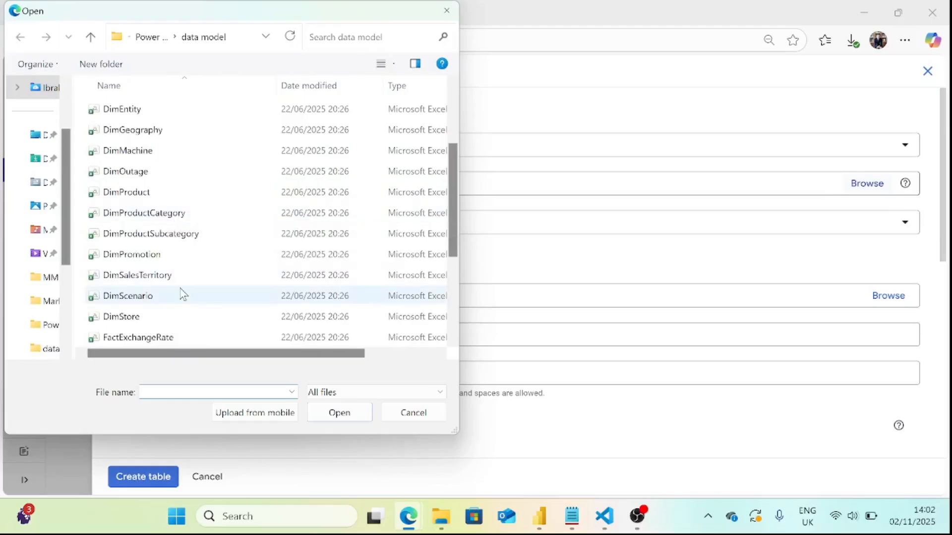
{"action": "scroll", "coordinate": [181, 293], "scroll_direction": "down", "scroll_amount": 1}
{"action": "scroll", "coordinate": [196, 275], "scroll_direction": "up", "scroll_amount": 3}
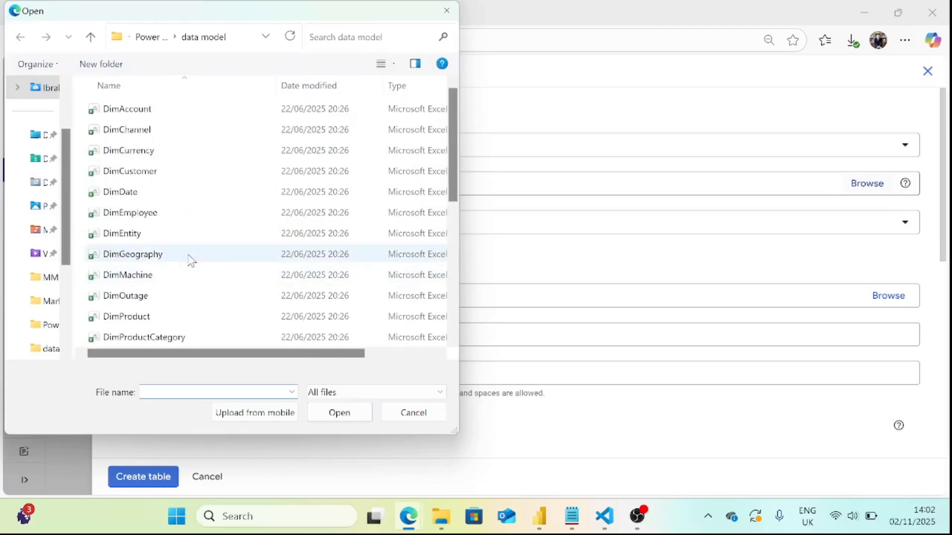
{"action": "left_click", "coordinate": [180, 175]}
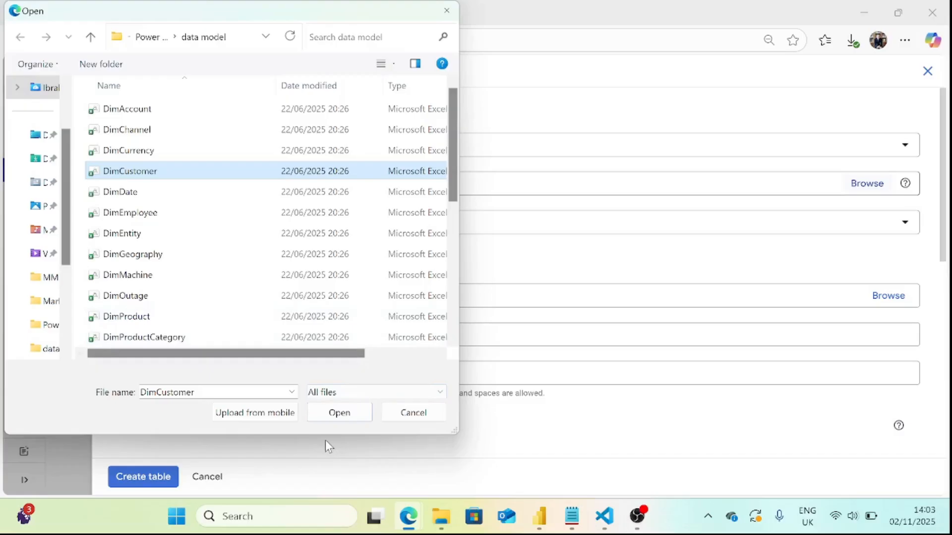
{"action": "left_click", "coordinate": [341, 416]}
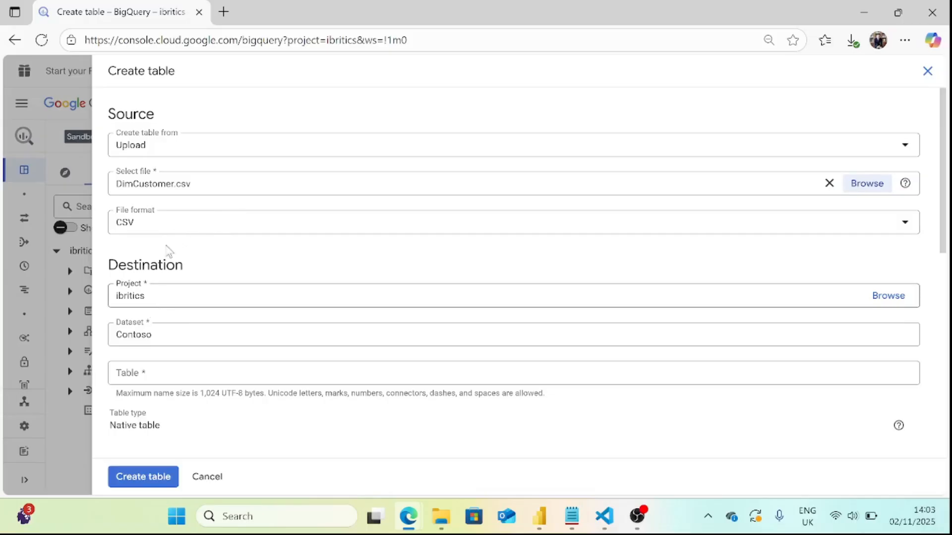
Enable schema auto-detection and name the table dim_customer.
{"action": "scroll", "coordinate": [190, 436], "scroll_direction": "down", "scroll_amount": 3}
{"action": "right_click", "coordinate": [190, 436]}
{"action": "left_click", "coordinate": [151, 340]}
{"action": "left_click", "coordinate": [149, 341]}
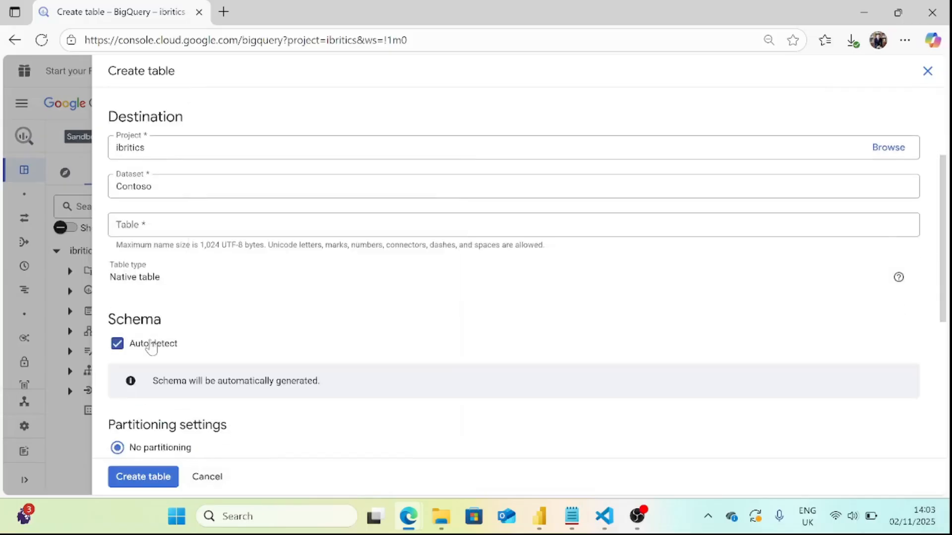
{"action": "scroll", "coordinate": [233, 268], "scroll_direction": "up", "scroll_amount": 3}
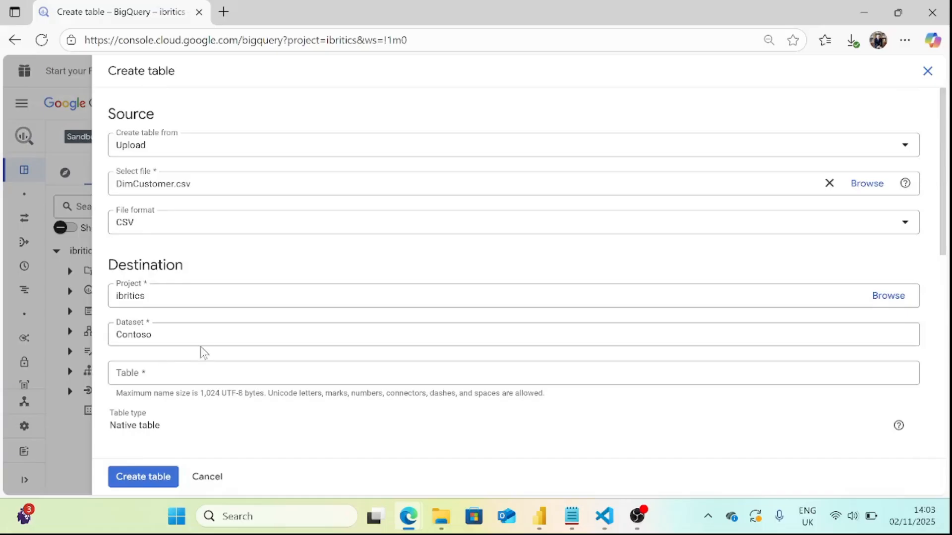
{"action": "left_click", "coordinate": [203, 372]}
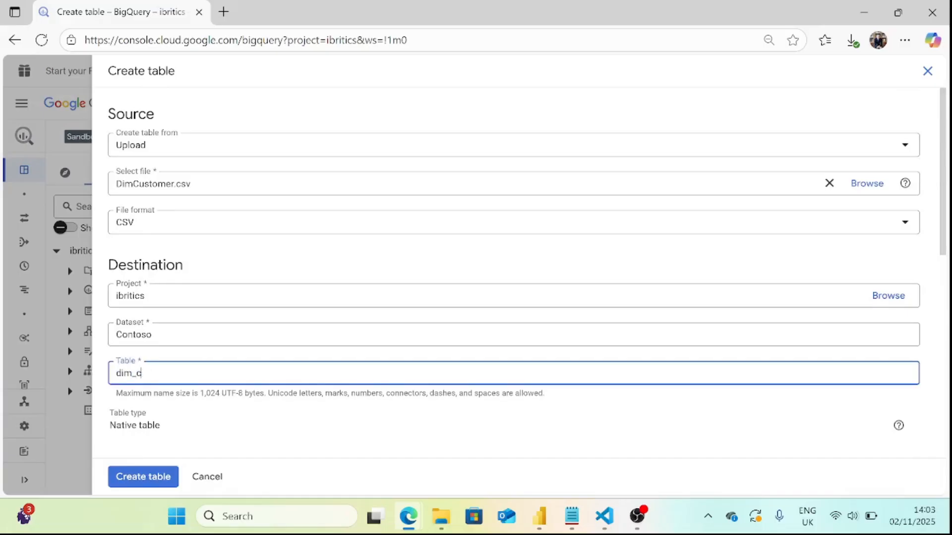
{"action": "type", "text": "dim_customer"}
Check the partitioning, cluster and tag settings, and create the dim_customer table with no partitioning.
{"action": "scroll", "coordinate": [195, 374], "scroll_direction": "down", "scroll_amount": 7}
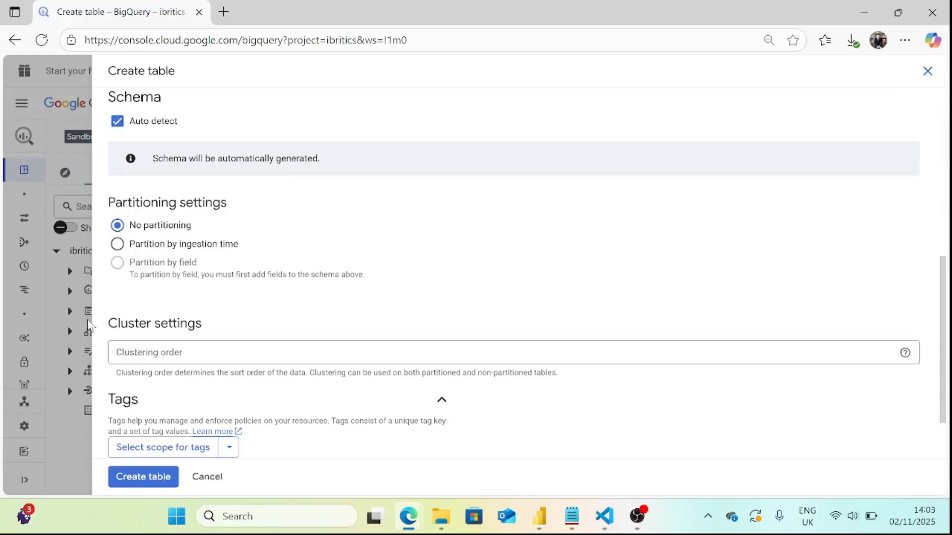
{"action": "scroll", "coordinate": [208, 382], "scroll_direction": "down", "scroll_amount": 2}
{"action": "scroll", "coordinate": [297, 313], "scroll_direction": "up", "scroll_amount": 3}
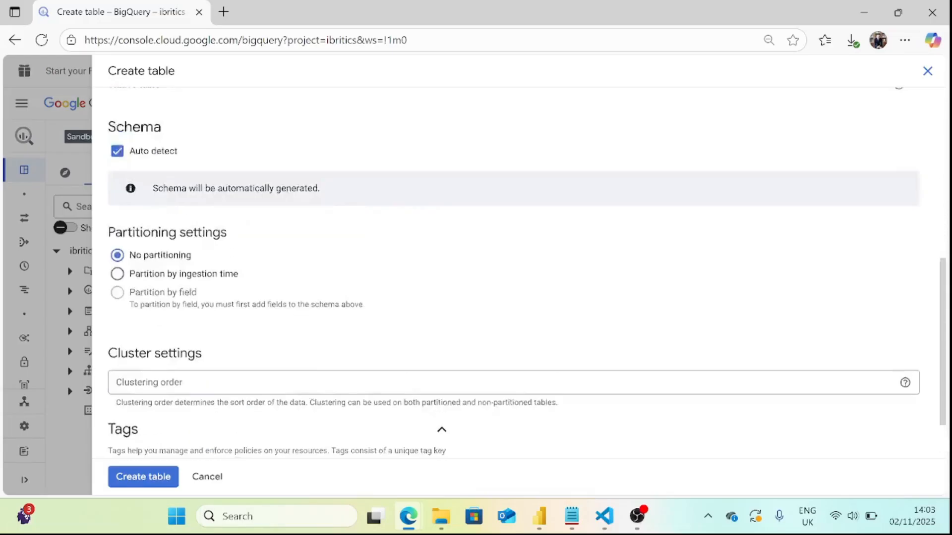
{"action": "scroll", "coordinate": [443, 396], "scroll_direction": "down", "scroll_amount": 3}
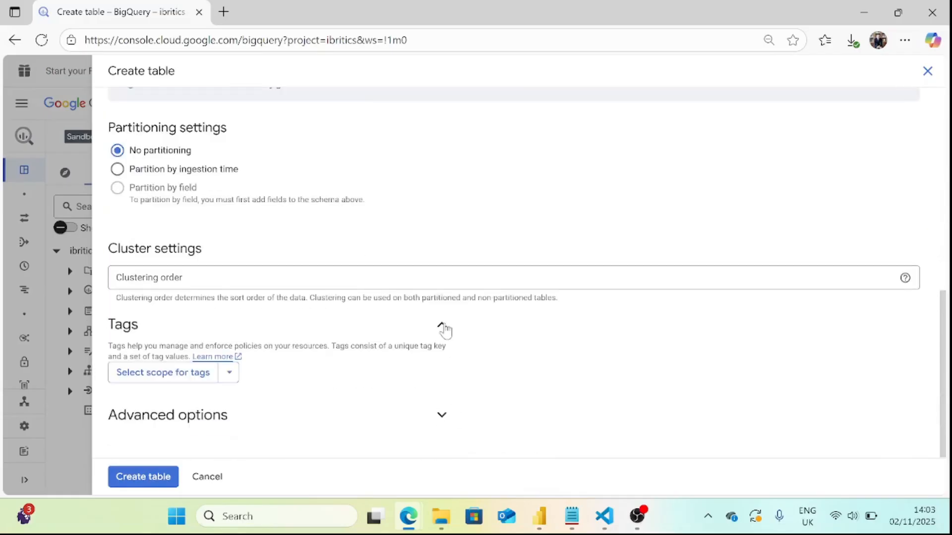
{"action": "scroll", "coordinate": [442, 329], "scroll_direction": "up", "scroll_amount": 4}
{"action": "scroll", "coordinate": [164, 410], "scroll_direction": "up", "scroll_amount": 3}
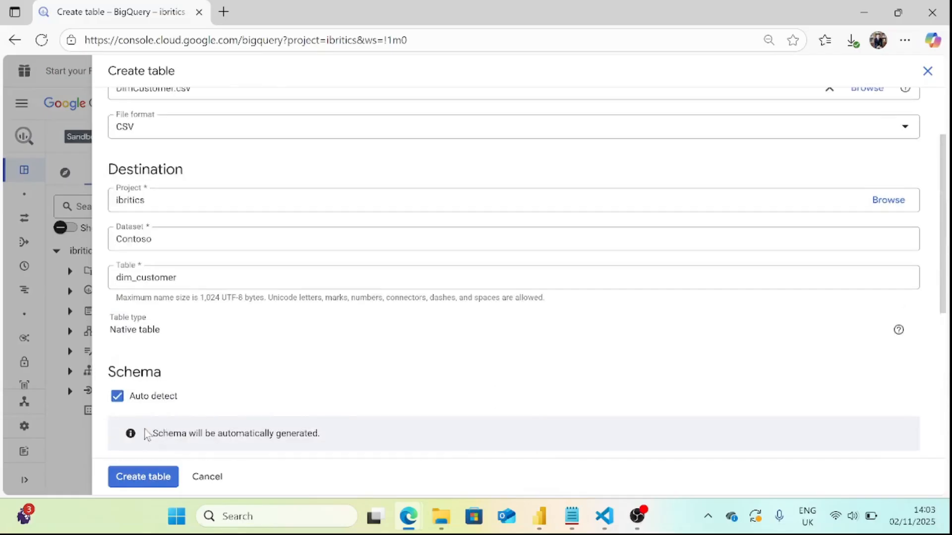
{"action": "left_click", "coordinate": [143, 477]}
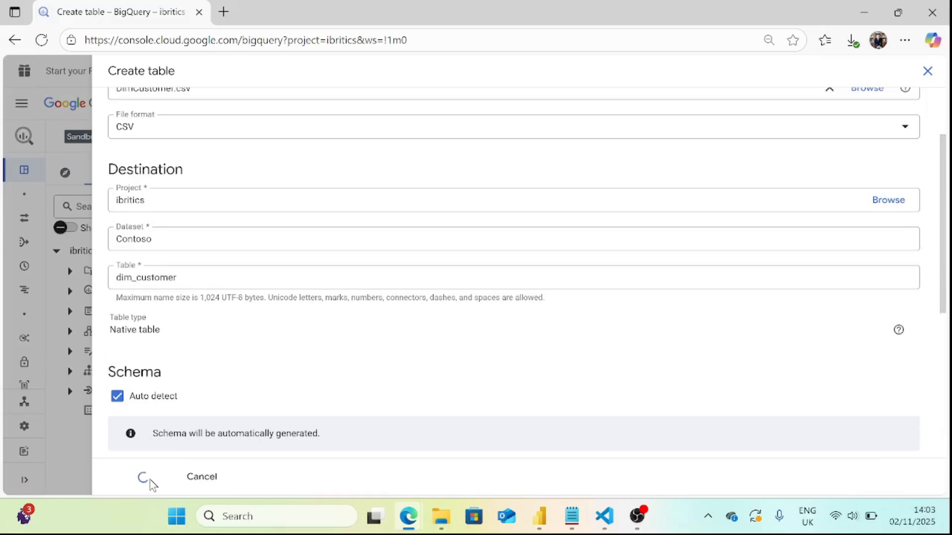
{"action": "scroll", "coordinate": [236, 348], "scroll_direction": "up", "scroll_amount": 3}
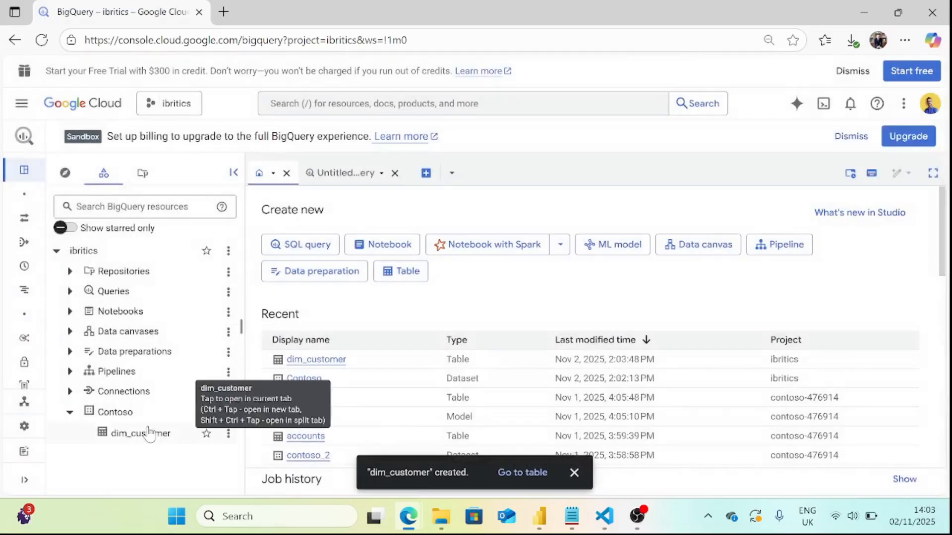
Open the dim_customer table and review the fields in its schema.
{"action": "left_click", "coordinate": [149, 435]}
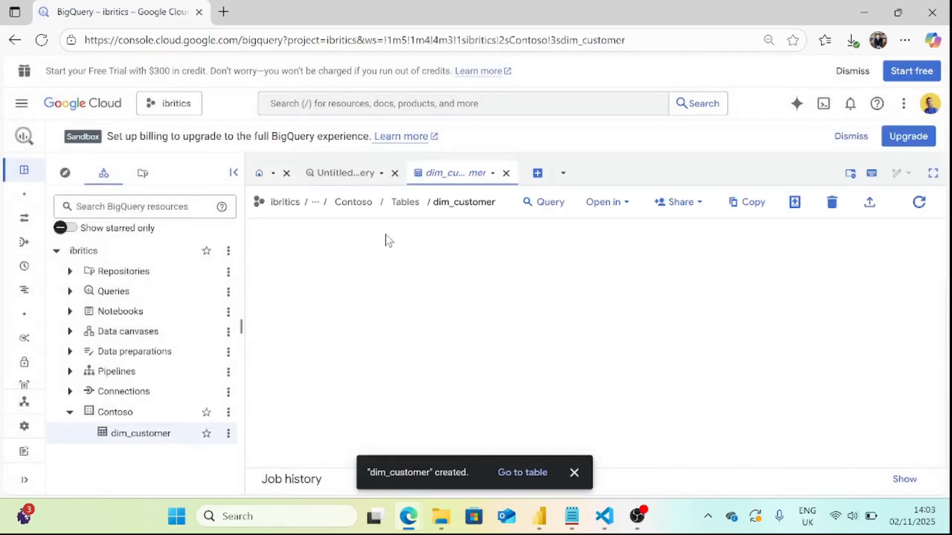
{"action": "scroll", "coordinate": [408, 353], "scroll_direction": "down", "scroll_amount": 1}
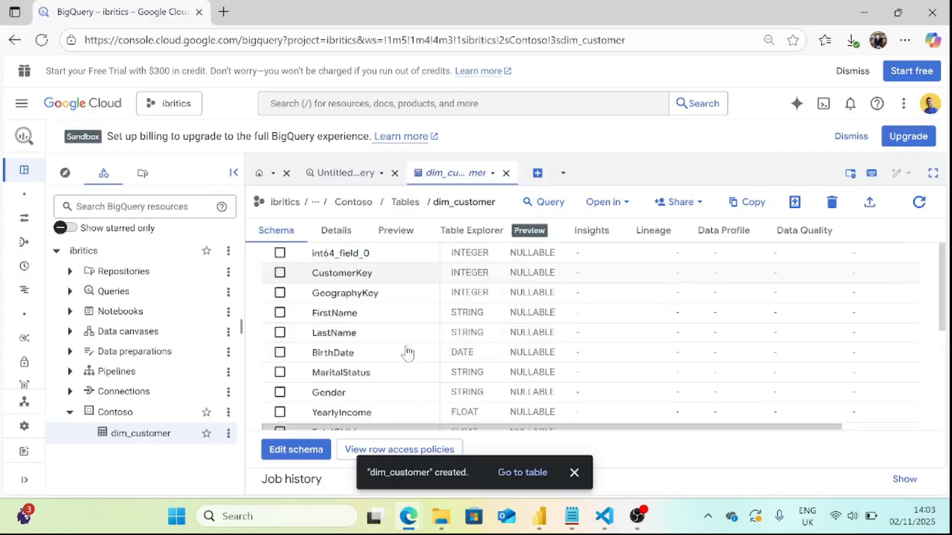
{"action": "scroll", "coordinate": [408, 353], "scroll_direction": "up", "scroll_amount": 1}
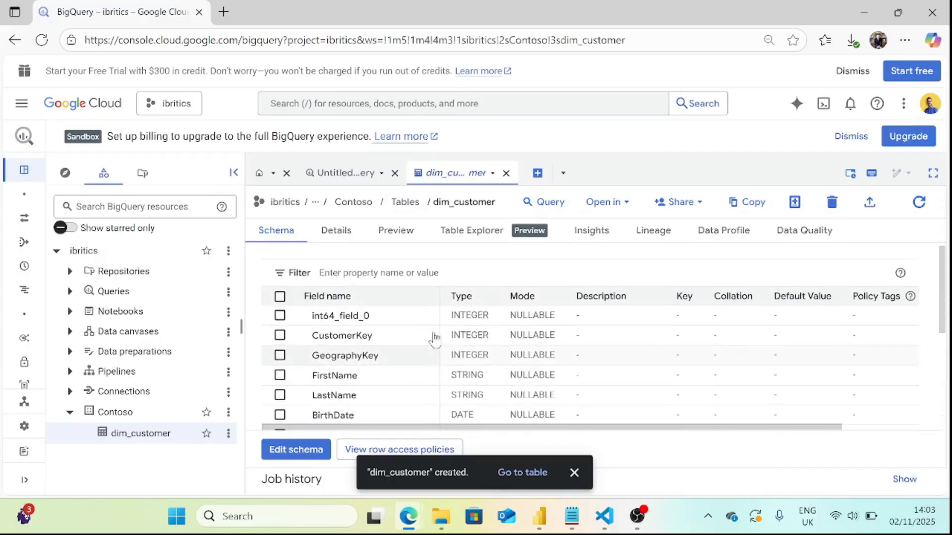
Query the dim_customer table for all columns with a limit of 1000 rows, run it and look through the results.
{"action": "left_click", "coordinate": [551, 203]}
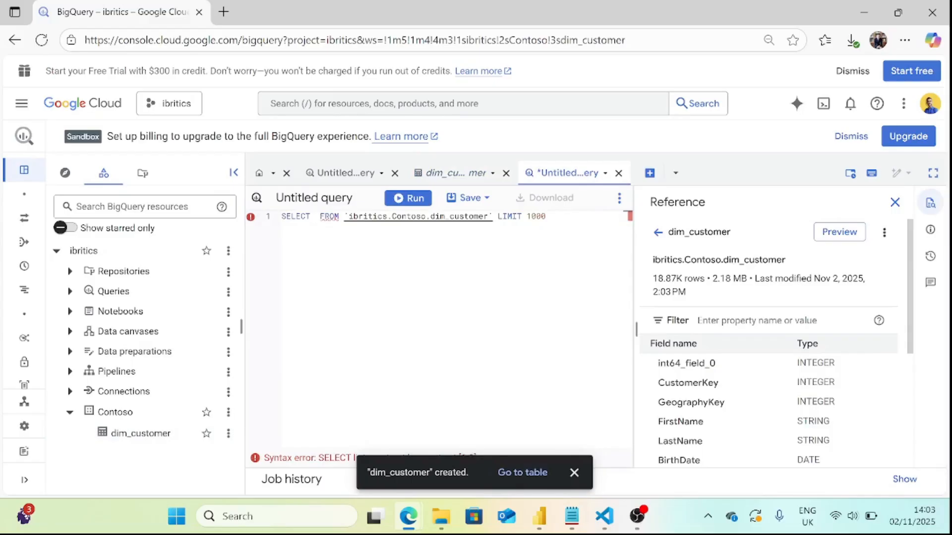
{"action": "type", "text": "*"}
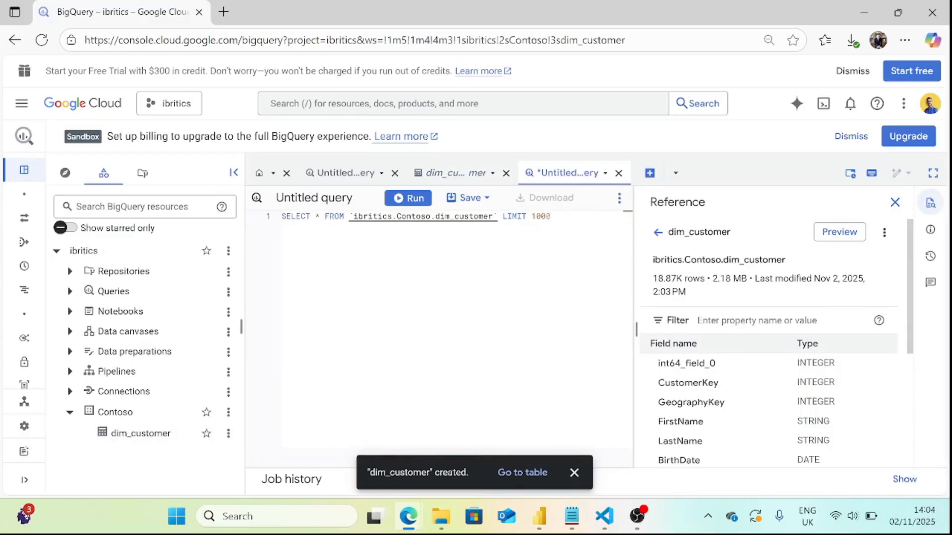
{"action": "left_click", "coordinate": [408, 199]}
{"action": "left_click", "coordinate": [573, 471]}
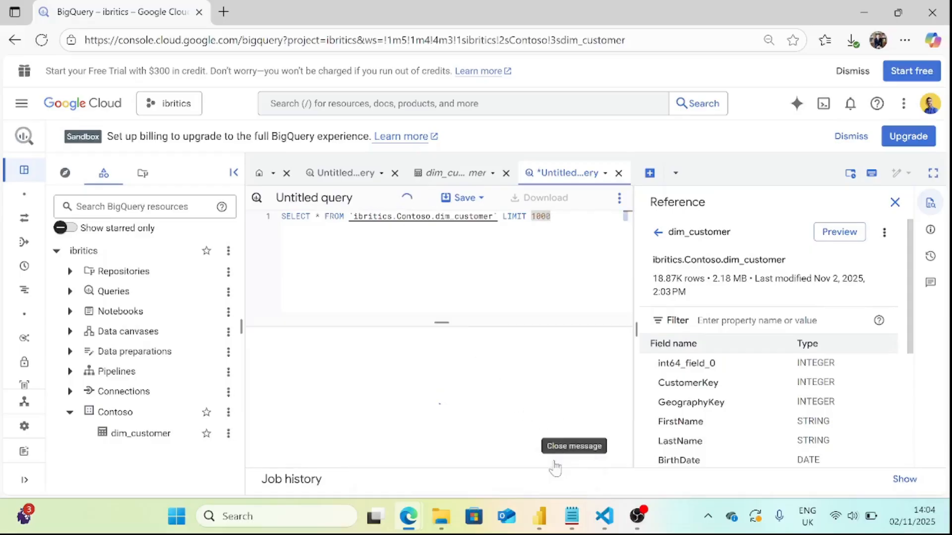
{"action": "left_click", "coordinate": [448, 212]}
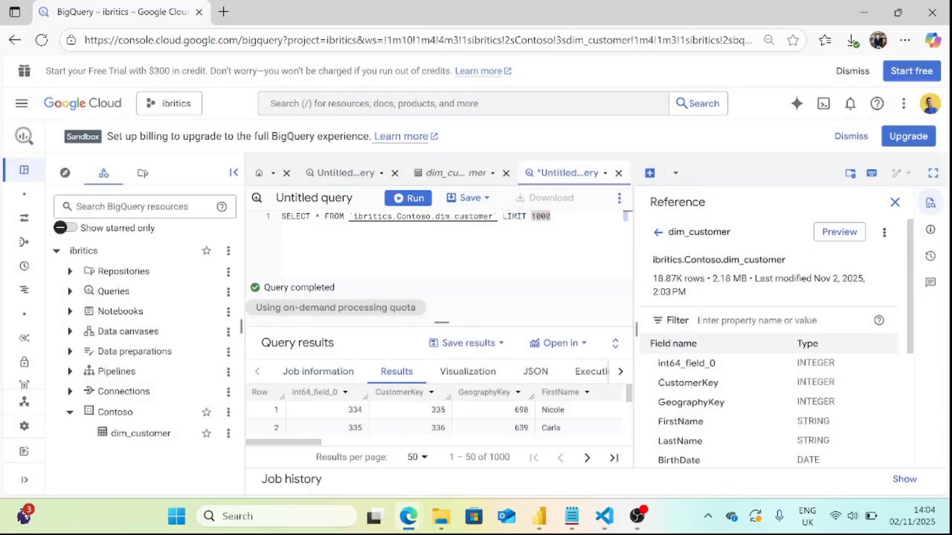
{"action": "left_click_drag", "start_coordinate": [325, 446], "coordinate": [292, 441]}
Switch to Power Query Editor, delete the accounts query and close the editor without applying the changes yet.
{"action": "mouse_move", "coordinate": [545, 526]}
{"action": "left_click", "coordinate": [773, 431]}
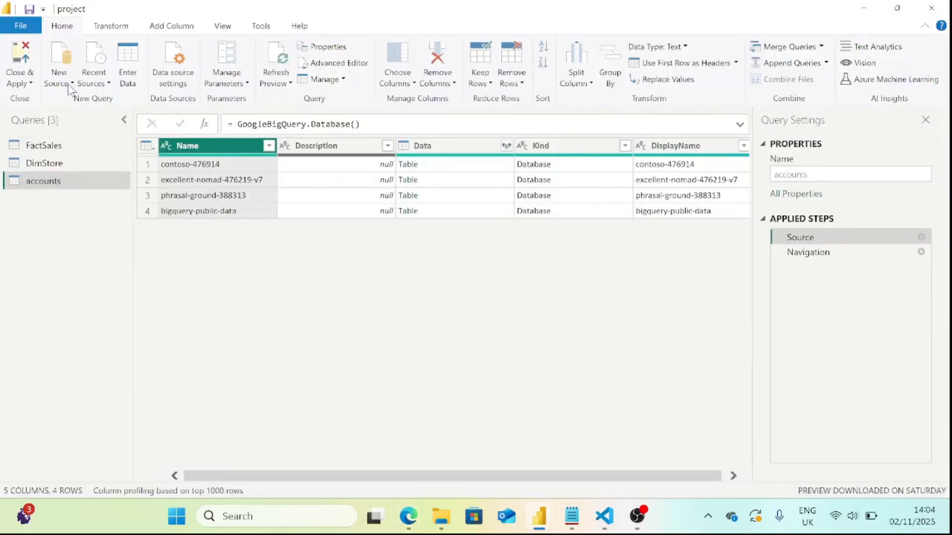
{"action": "right_click", "coordinate": [41, 187]}
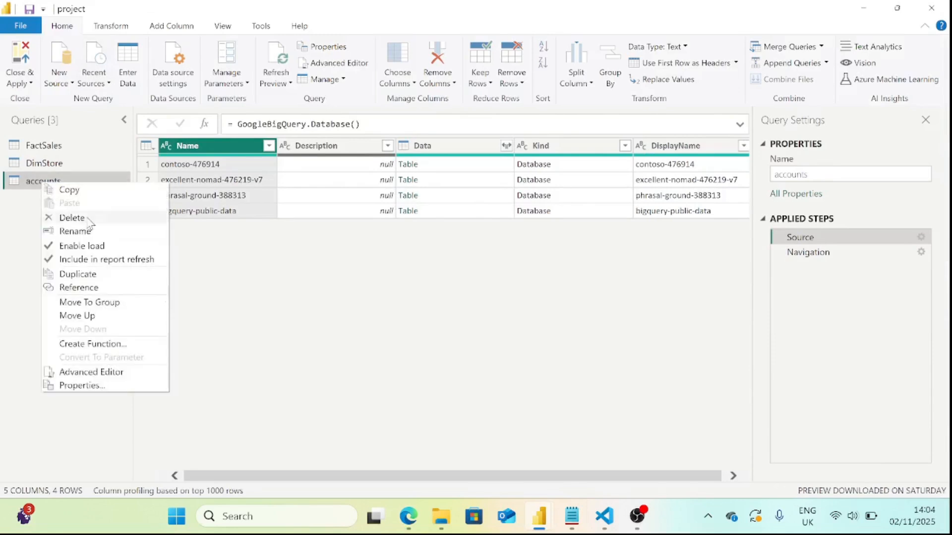
{"action": "left_click", "coordinate": [72, 218]}
{"action": "left_click", "coordinate": [541, 289]}
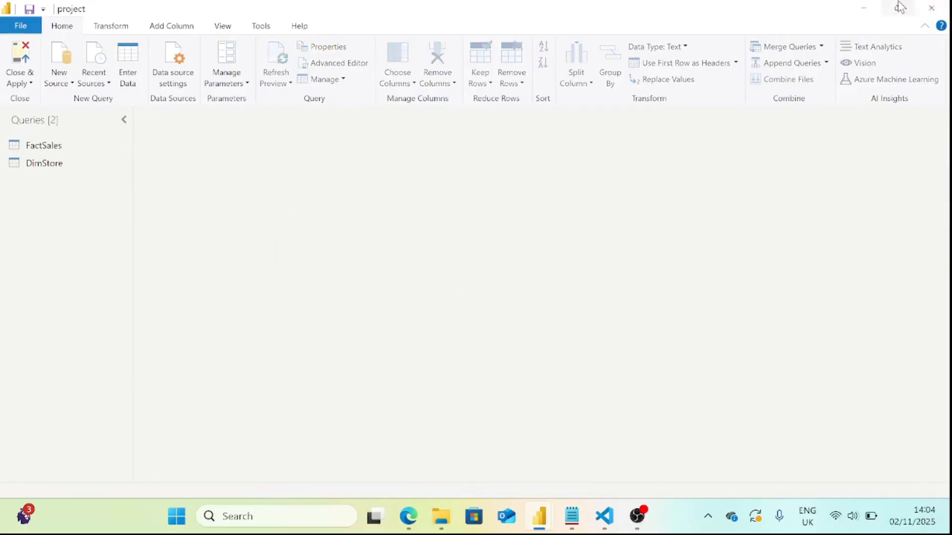
{"action": "left_click", "coordinate": [932, 8]}
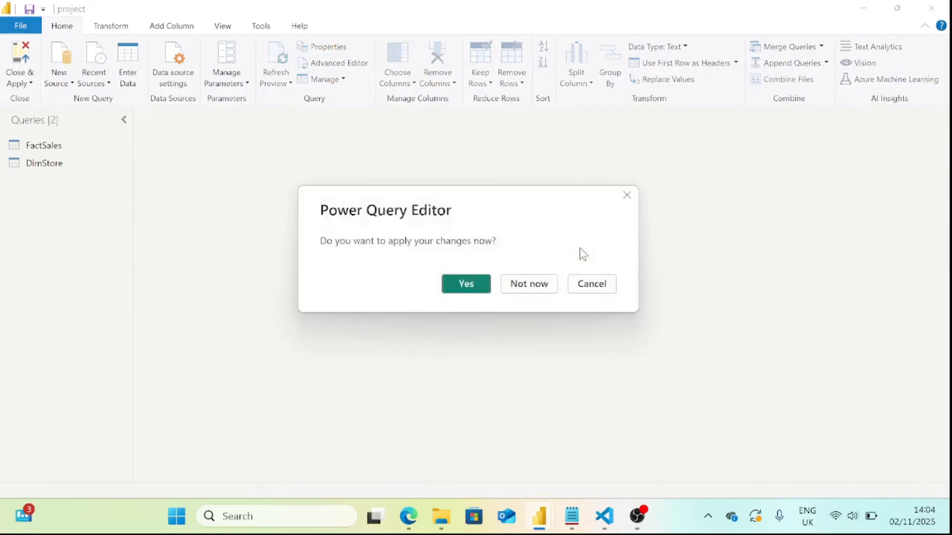
{"action": "left_click", "coordinate": [543, 290]}
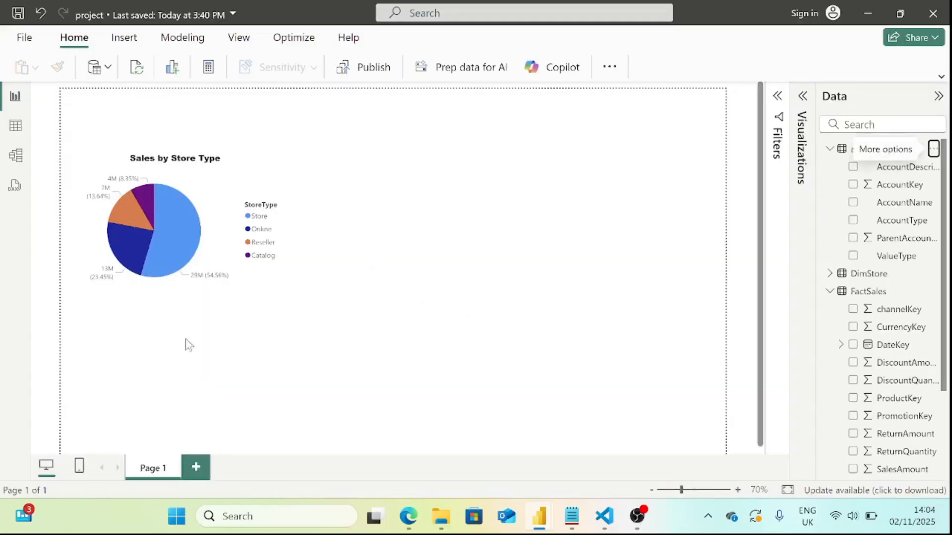
Find the Google BigQuery connector among the data sources and connect with its default options.
{"action": "left_click", "coordinate": [99, 72]}
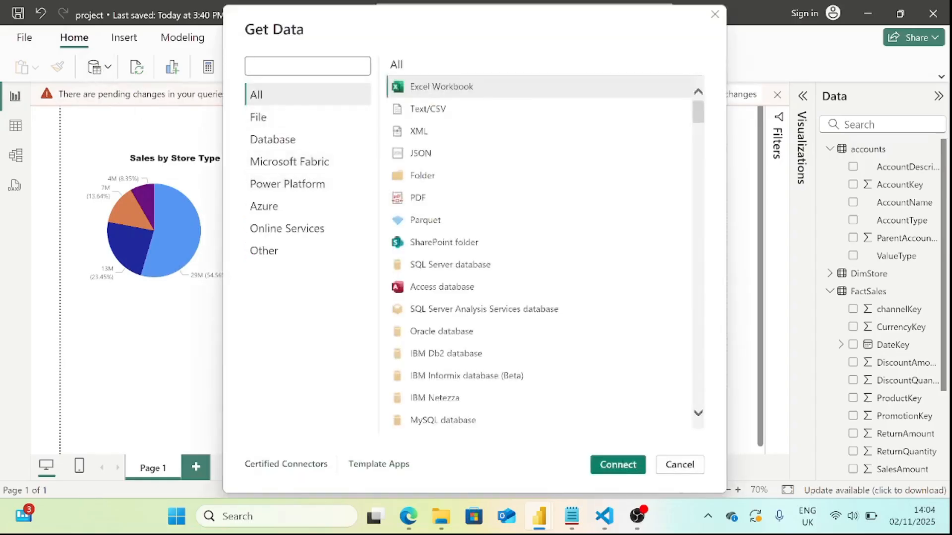
{"action": "type", "text": "bigq"}
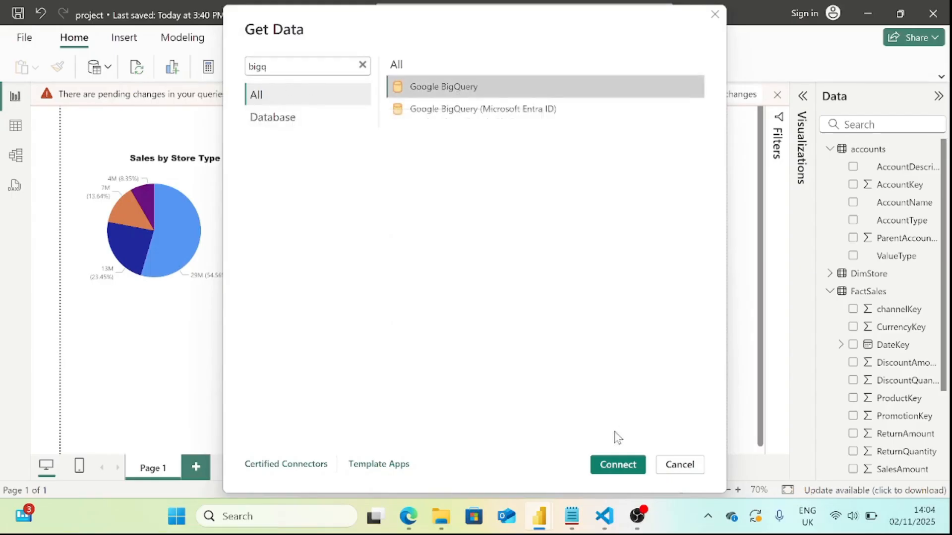
{"action": "left_click", "coordinate": [623, 464]}
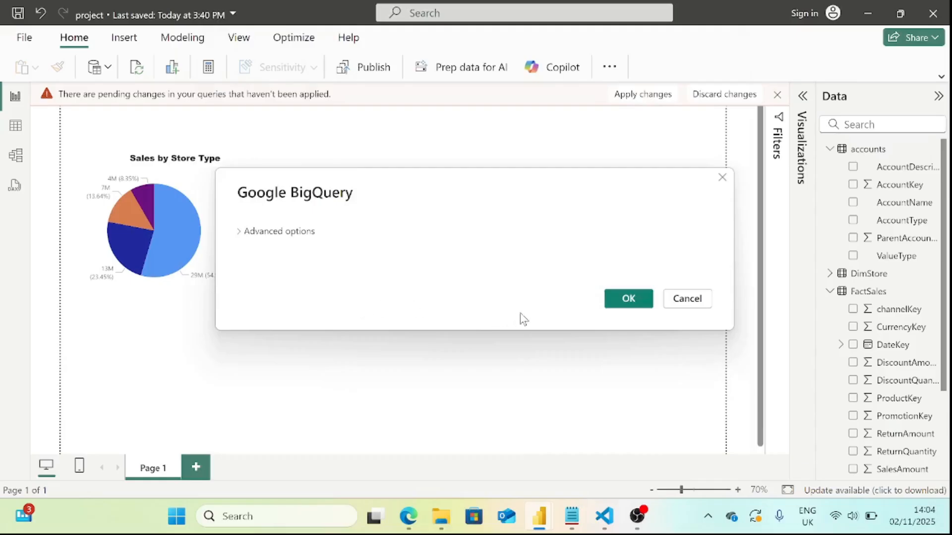
{"action": "left_click", "coordinate": [629, 305]}
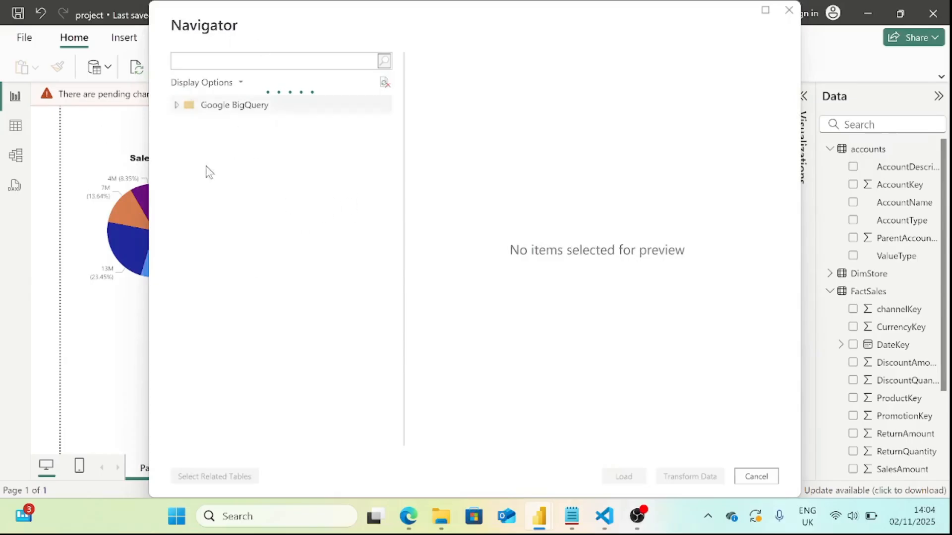
Select the dim_customer table from the Contoso dataset in the ibritics project, check its preview and send it to data transformation.
{"action": "left_click", "coordinate": [177, 105]}
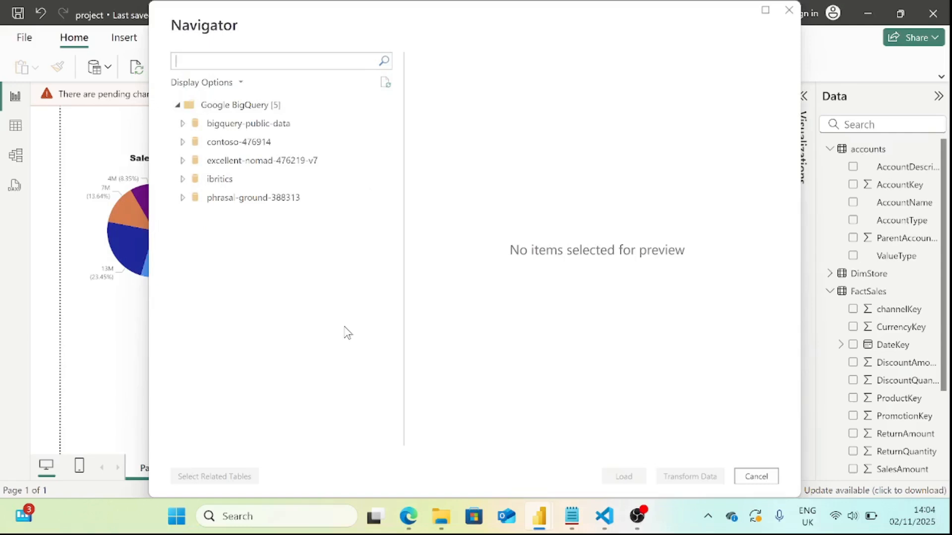
{"action": "left_click", "coordinate": [181, 182]}
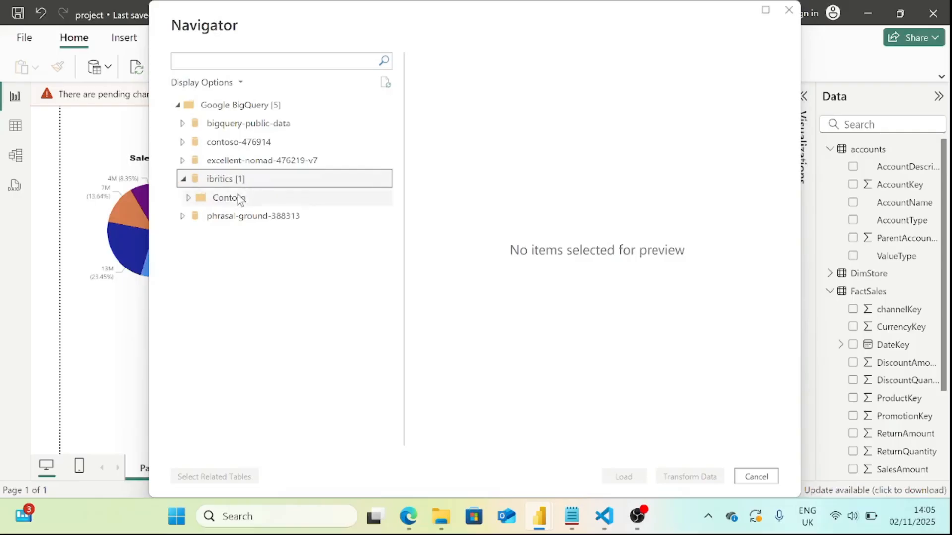
{"action": "left_click", "coordinate": [209, 200]}
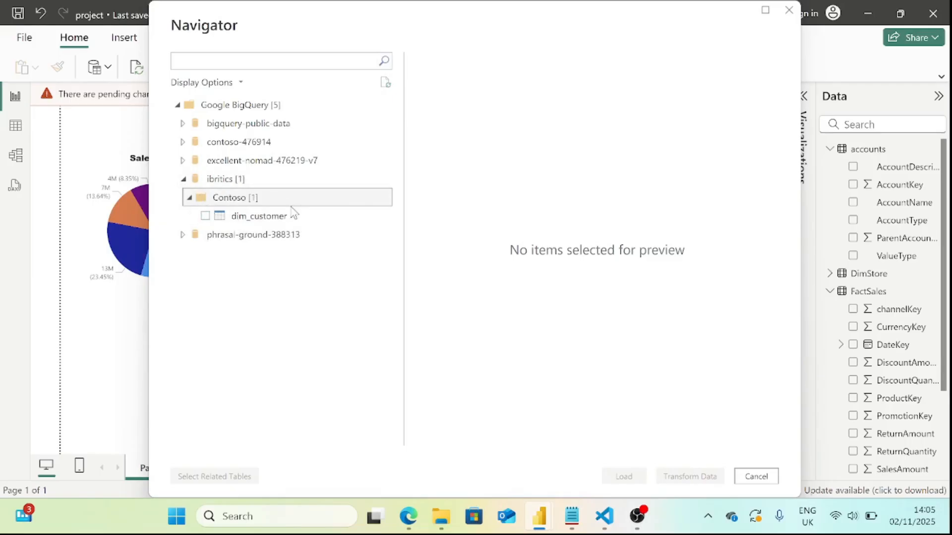
{"action": "left_click", "coordinate": [205, 216]}
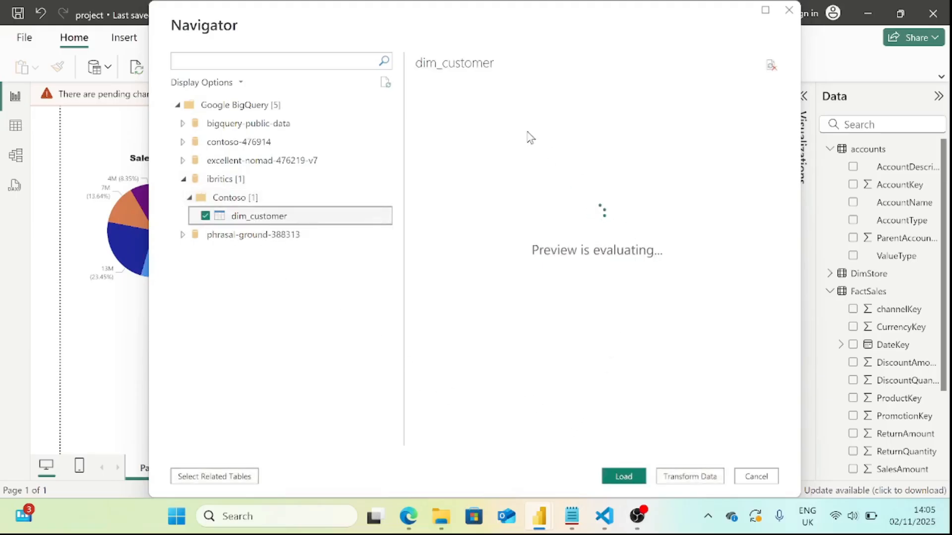
{"action": "left_click", "coordinate": [631, 478]}
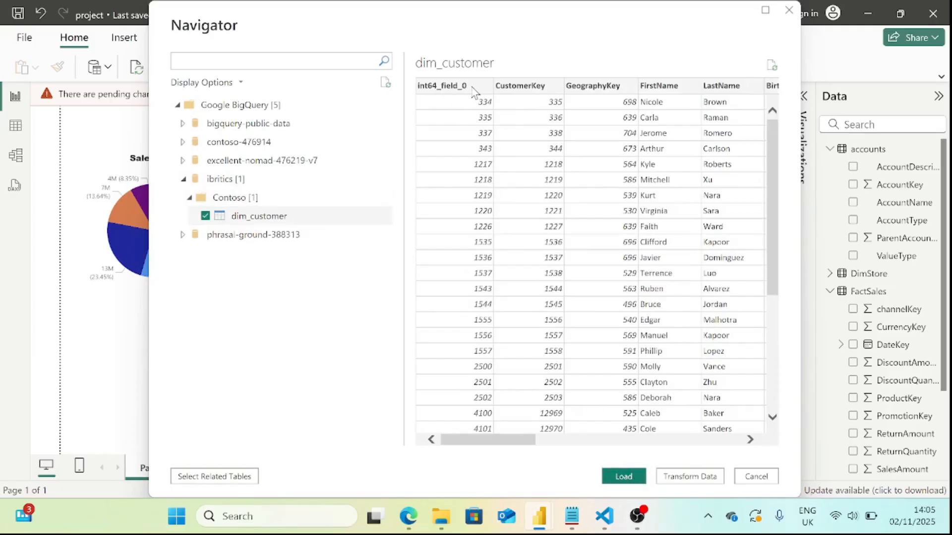
{"action": "left_click_drag", "start_coordinate": [502, 442], "coordinate": [437, 440]}
{"action": "left_click", "coordinate": [695, 476]}
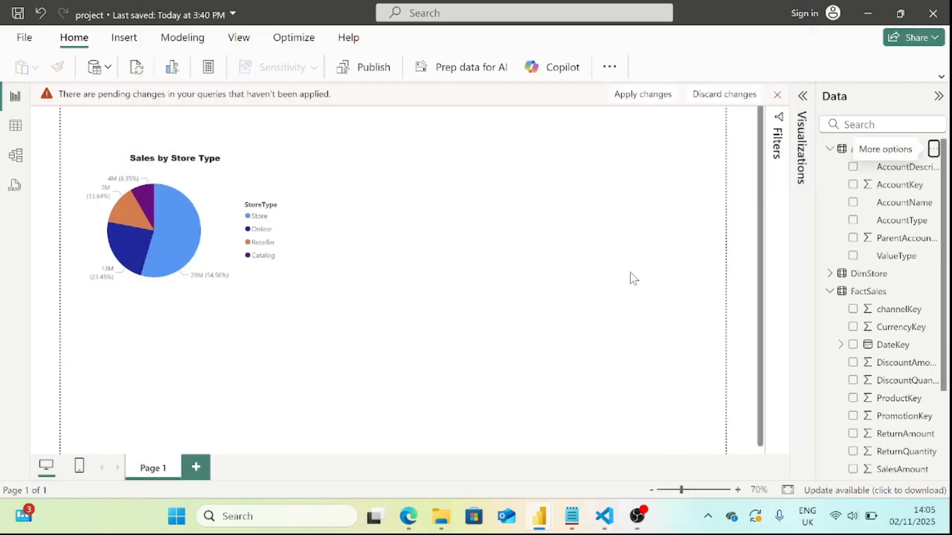